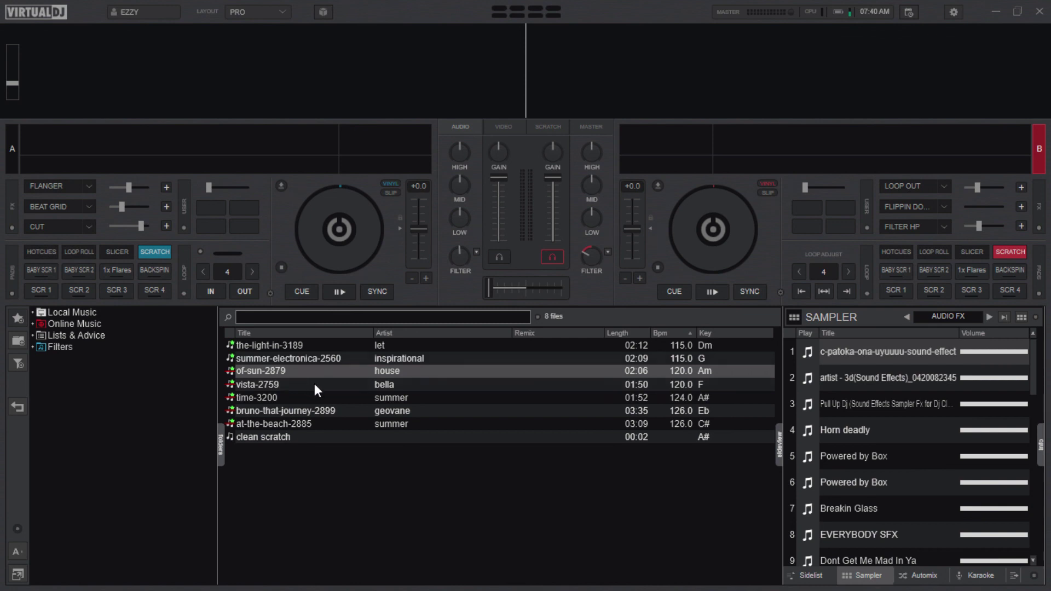
Load the track time-3200 onto deck A and scratch its opening with the jog wheel.
{"action": "left_click_drag", "start_coordinate": [333, 384], "coordinate": [341, 234]}
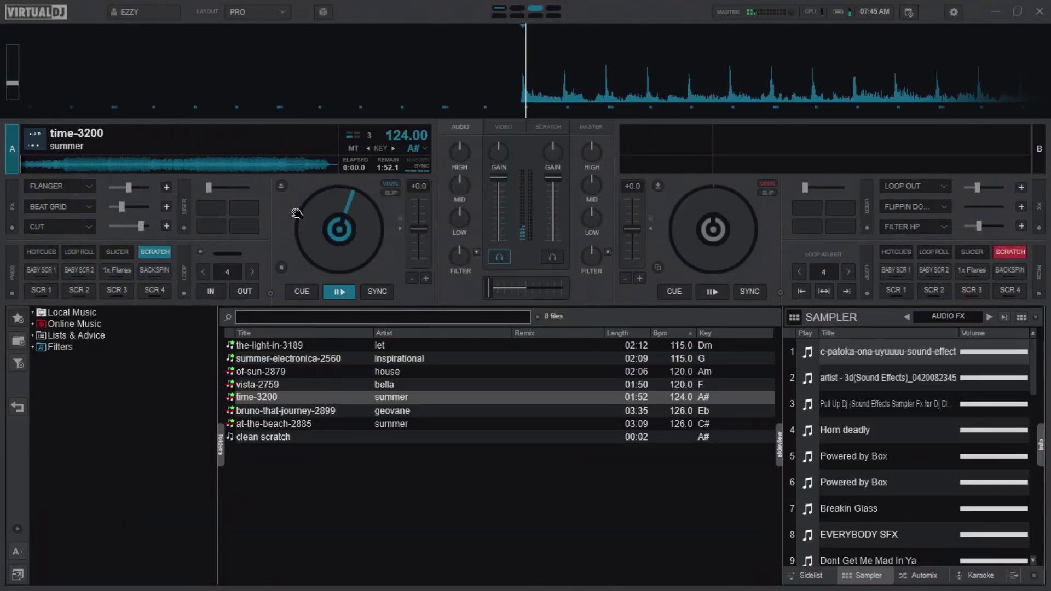
{"action": "left_click_drag", "start_coordinate": [297, 214], "coordinate": [291, 207]}
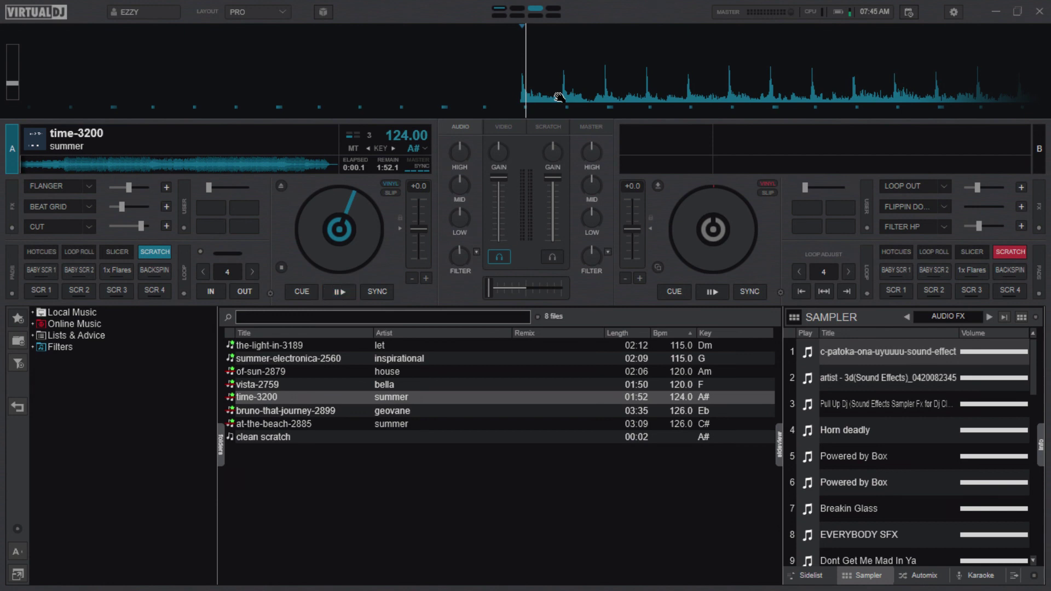
{"action": "scroll", "coordinate": [559, 98], "scroll_direction": "up", "scroll_amount": 5}
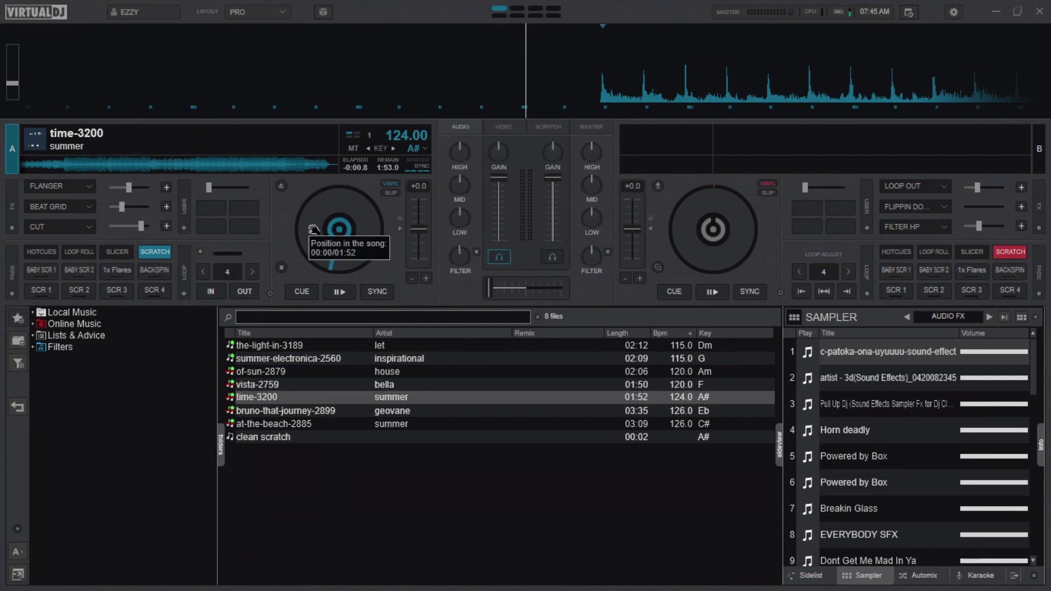
{"action": "left_click_drag", "start_coordinate": [313, 231], "coordinate": [318, 233]}
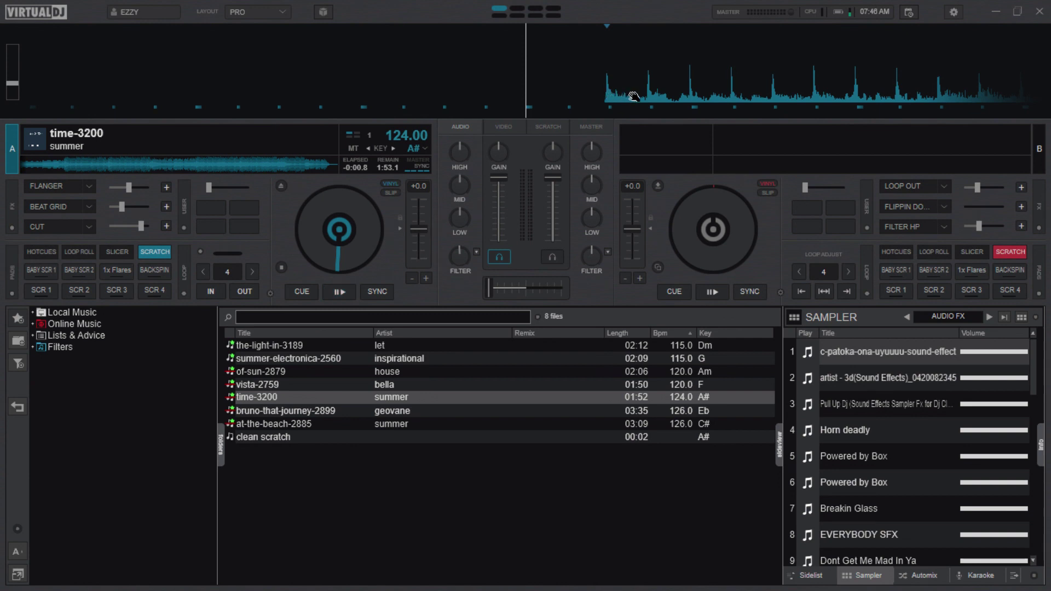
Scratch the start of time-3200 on deck A's horizontal waveform and briefly play the track from there.
{"action": "left_click_drag", "start_coordinate": [634, 96], "coordinate": [507, 99]}
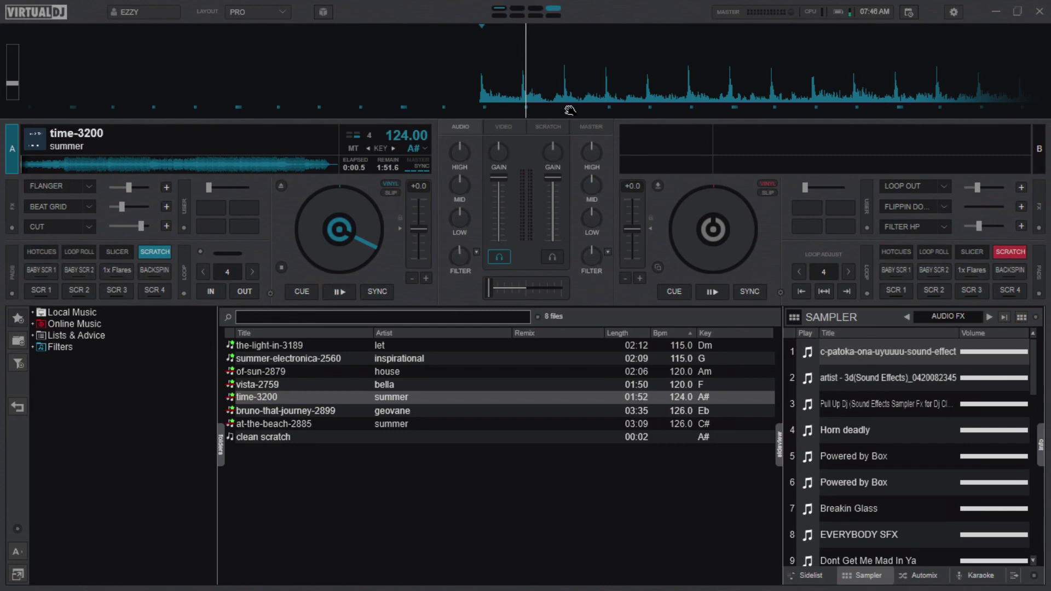
{"action": "key", "text": "space"}
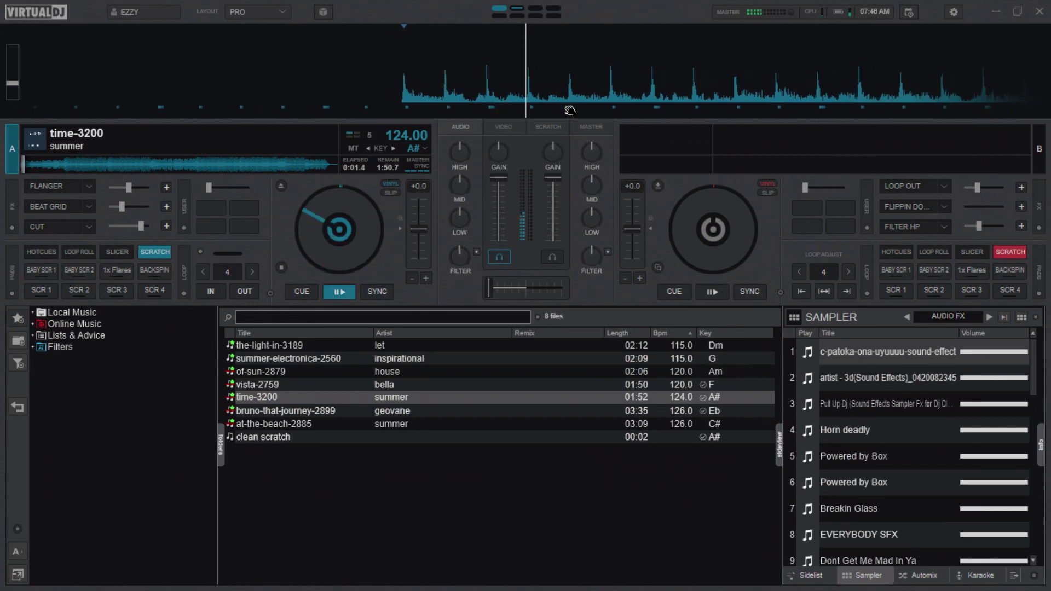
{"action": "key", "text": "space"}
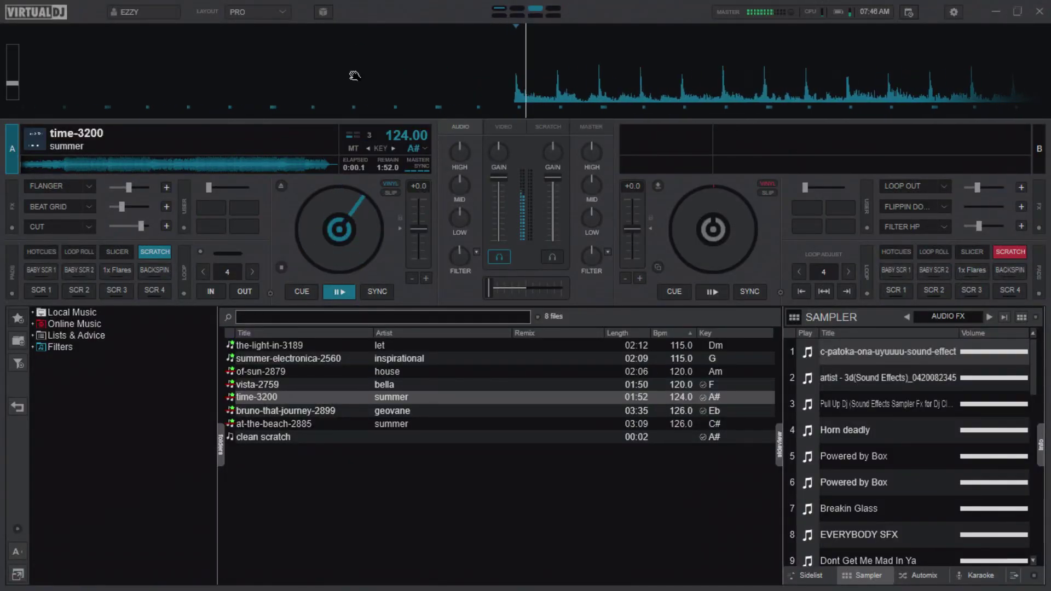
{"action": "mouse_move", "coordinate": [355, 75]}
{"action": "left_mouse_down"}
{"action": "mouse_move", "coordinate": [318, 202]}
{"action": "mouse_move", "coordinate": [327, 174]}
{"action": "left_mouse_up"}
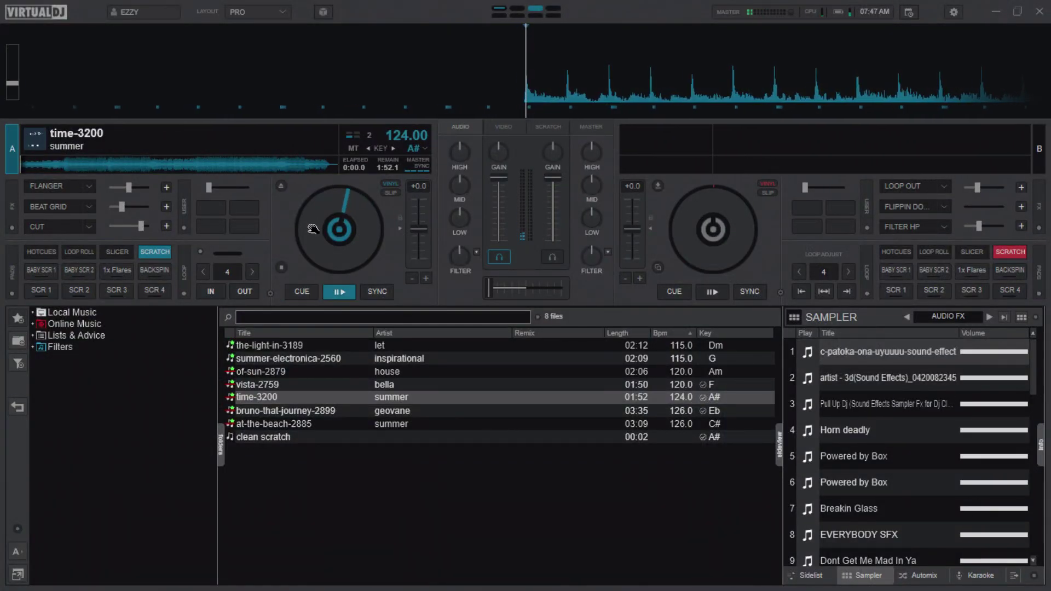
Scratch back and forth over the first beat of time-3200 using deck A's jog wheel and waveform.
{"action": "left_click_drag", "start_coordinate": [312, 229], "coordinate": [317, 217]}
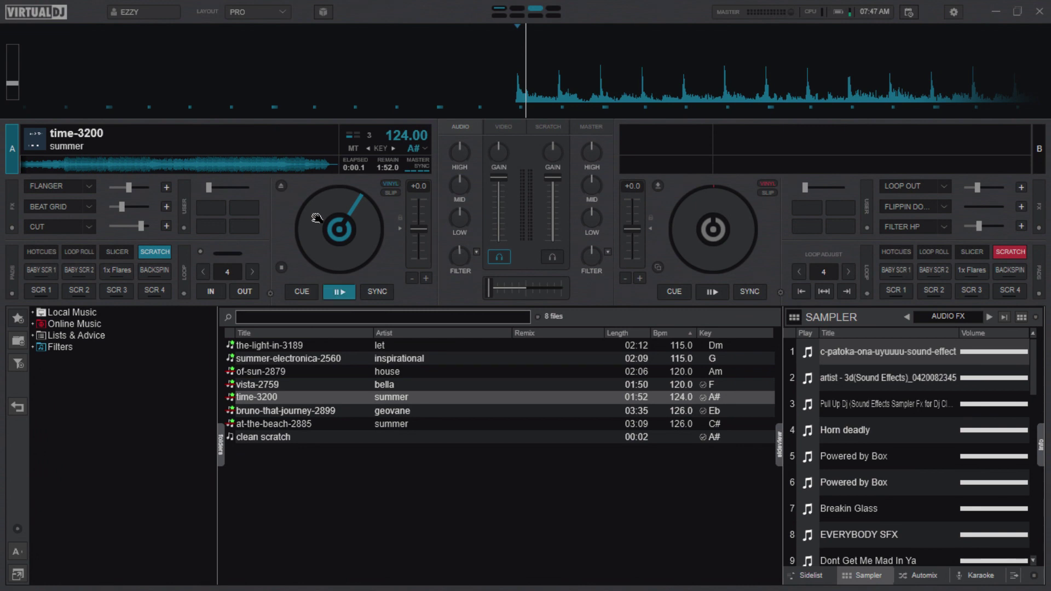
{"action": "left_click_drag", "start_coordinate": [317, 218], "coordinate": [314, 224]}
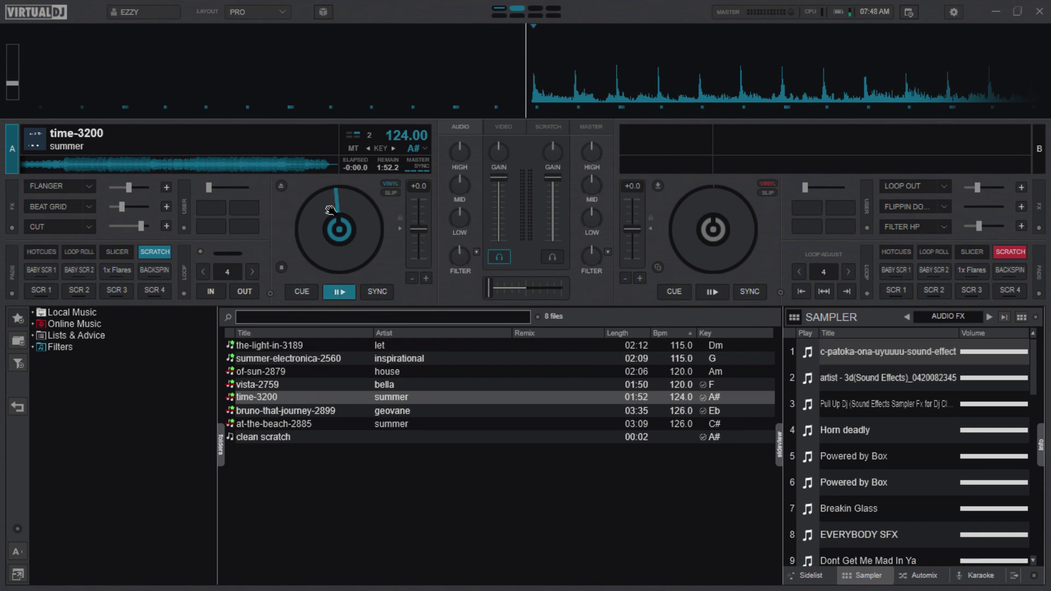
{"action": "left_click_drag", "start_coordinate": [584, 97], "coordinate": [573, 96]}
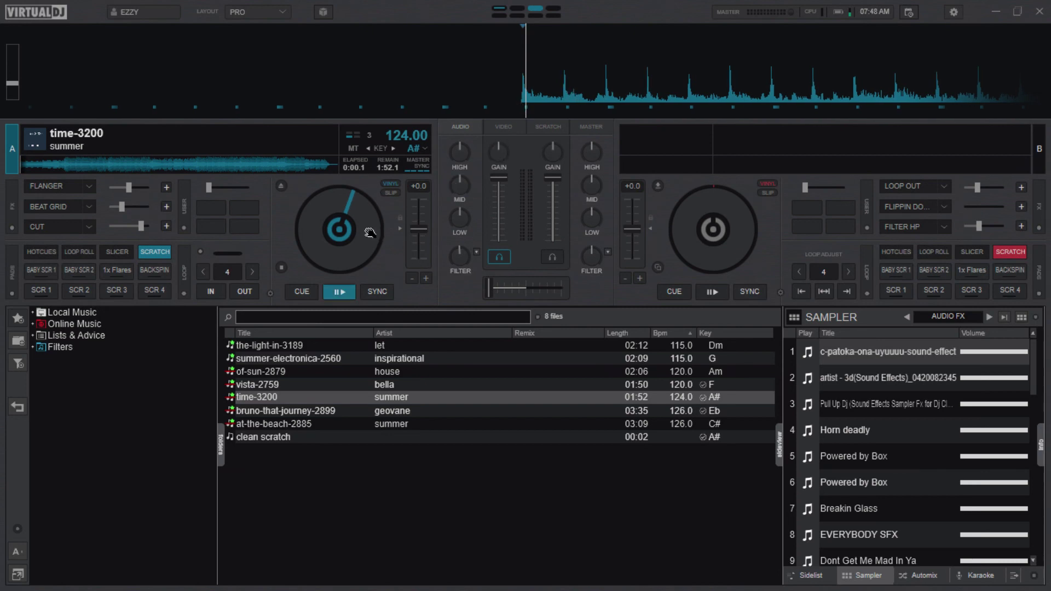
{"action": "mouse_move", "coordinate": [370, 233]}
{"action": "left_mouse_down"}
{"action": "mouse_move", "coordinate": [320, 224]}
{"action": "mouse_move", "coordinate": [323, 213]}
{"action": "left_mouse_up"}
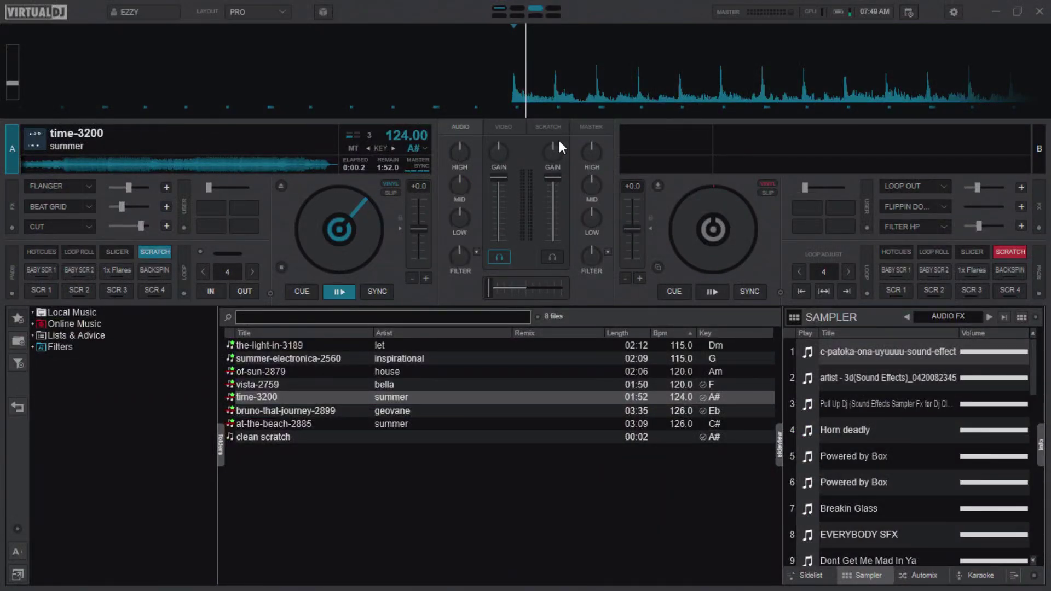
Show the mixer's scratch view and scratch deck A's vertical waveform at the first beat, starting and stopping playback in between.
{"action": "left_click", "coordinate": [545, 126]}
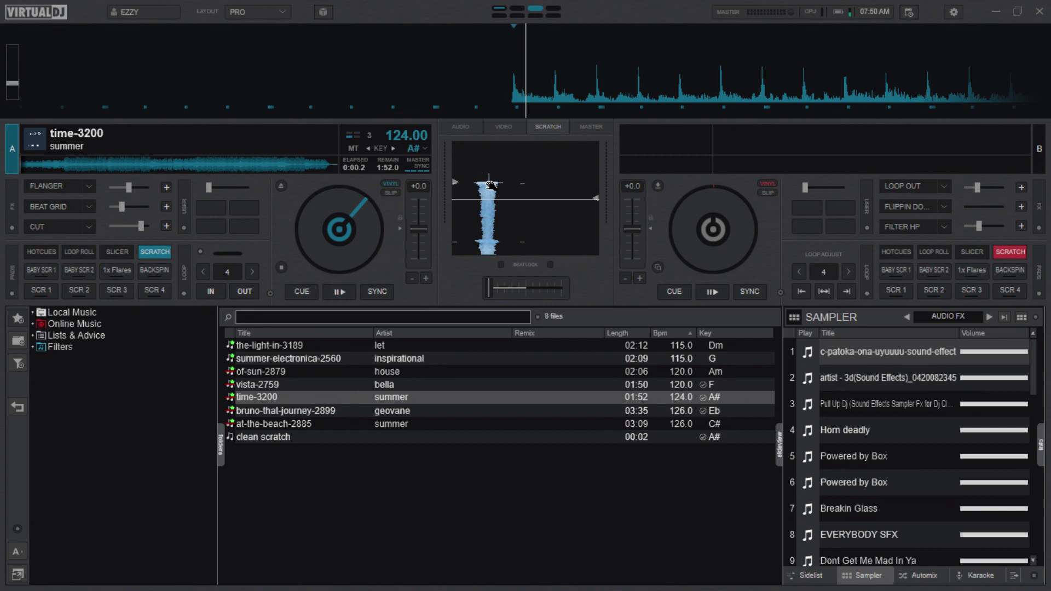
{"action": "left_click_drag", "start_coordinate": [491, 185], "coordinate": [491, 201]}
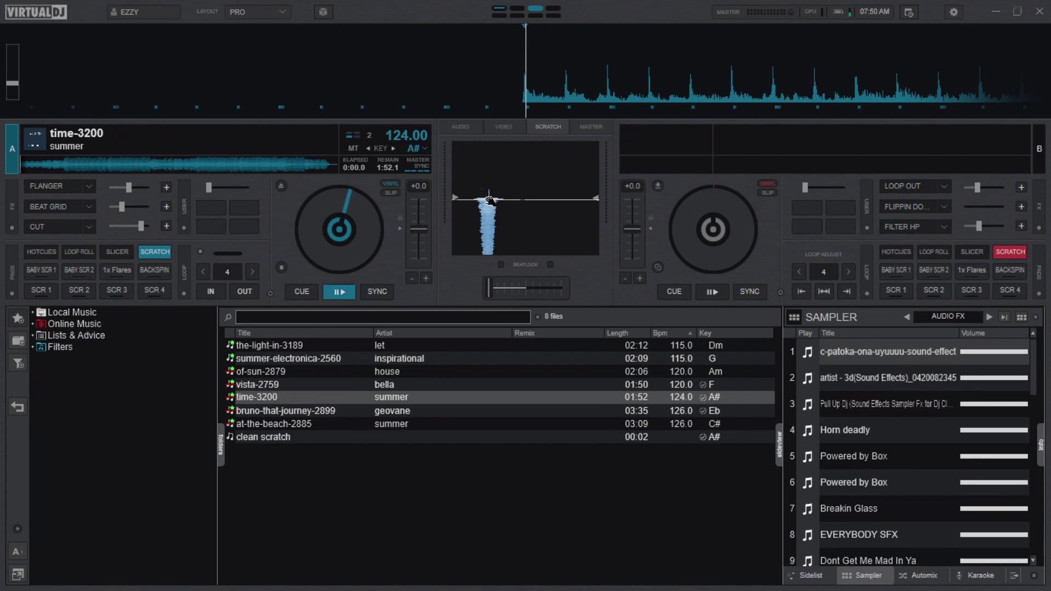
{"action": "key", "text": "BackSpace"}
{"action": "key", "text": "space"}
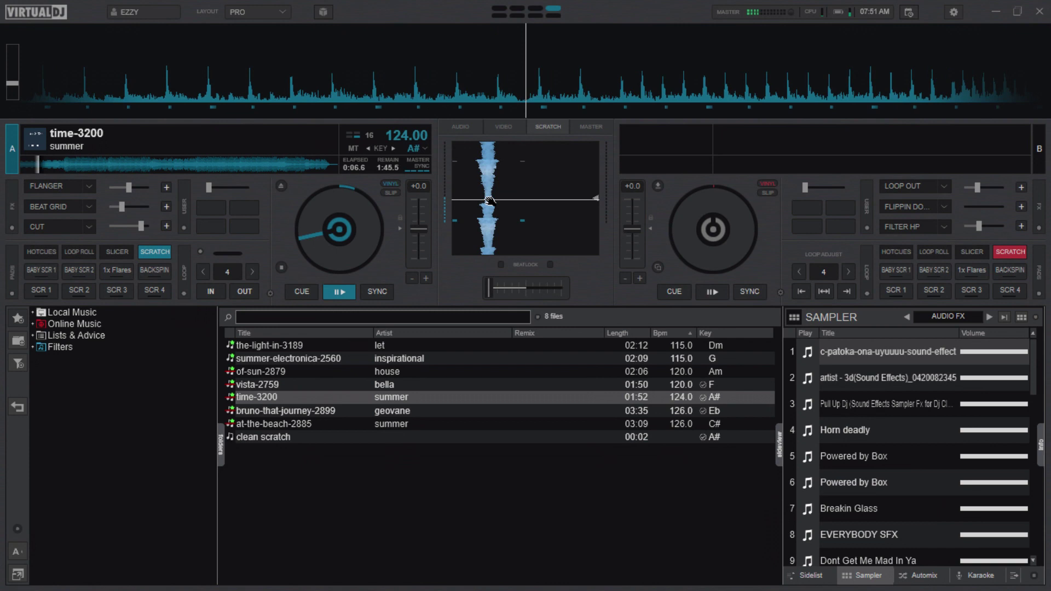
{"action": "key", "text": "space"}
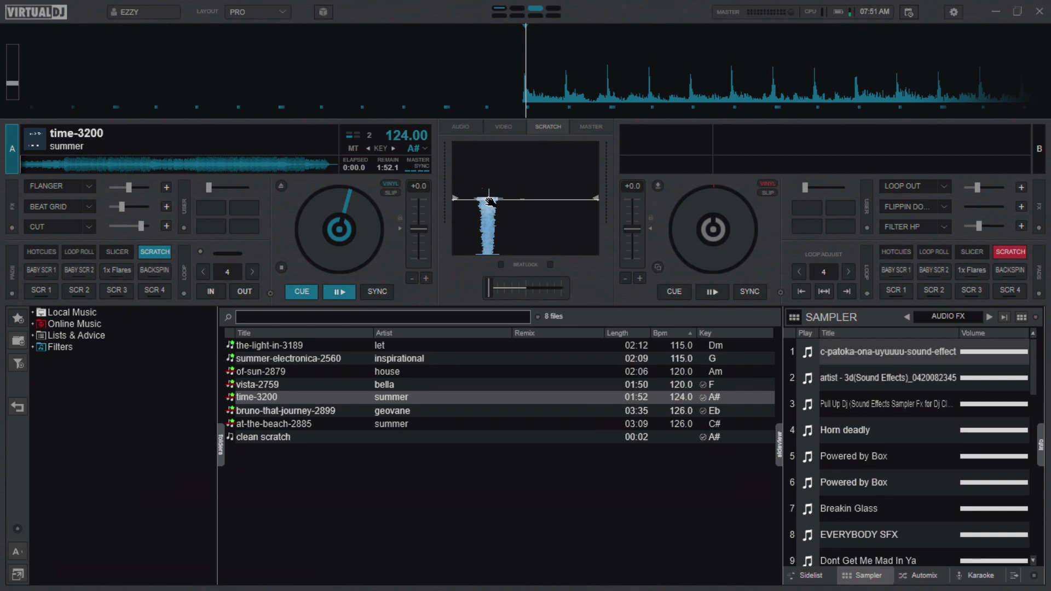
{"action": "left_click", "coordinate": [488, 201]}
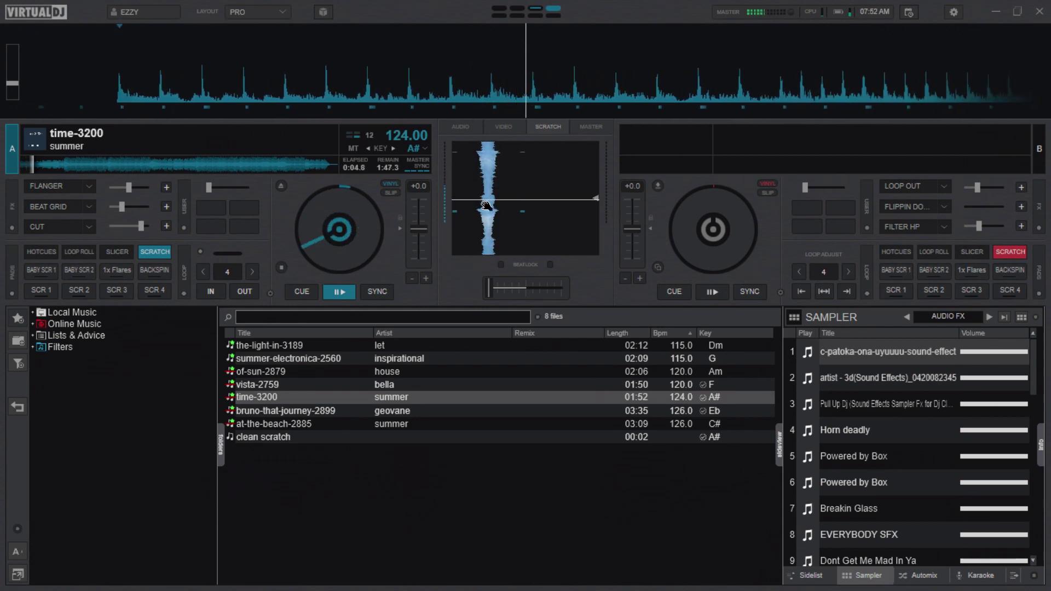
{"action": "key", "text": "space"}
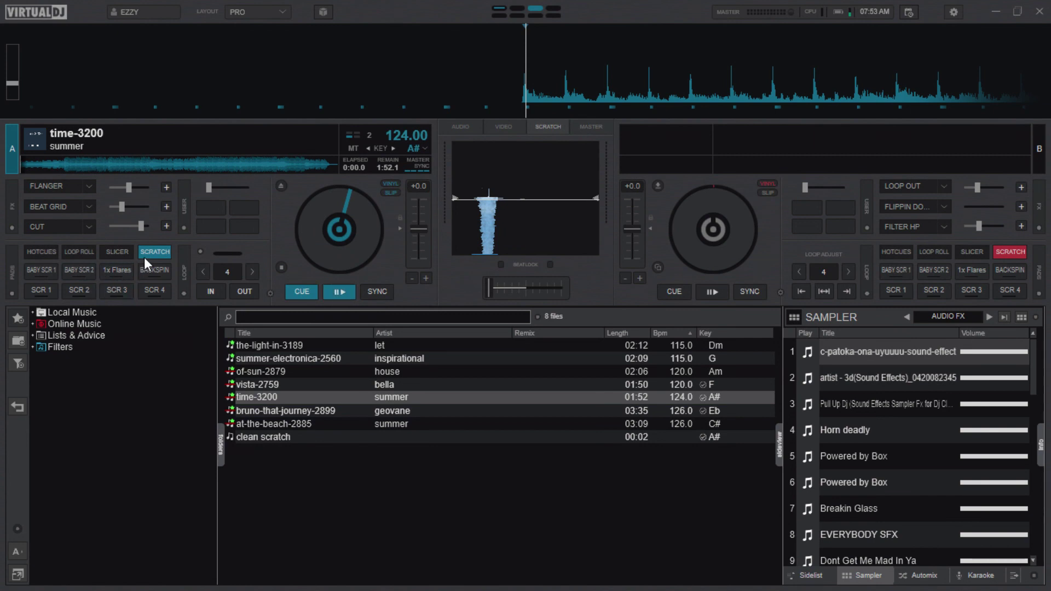
Choose the scratch page for deck A's pads from the page list and view the BACKSPIN pad's curve in the DNA Scratch Editor.
{"action": "left_click", "coordinate": [15, 265]}
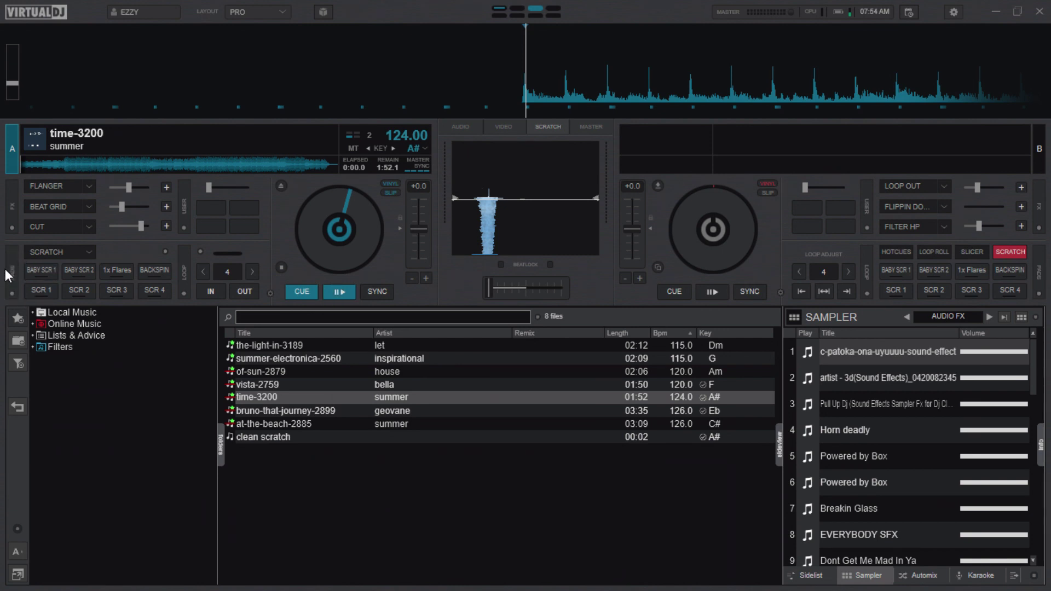
{"action": "left_click", "coordinate": [89, 251]}
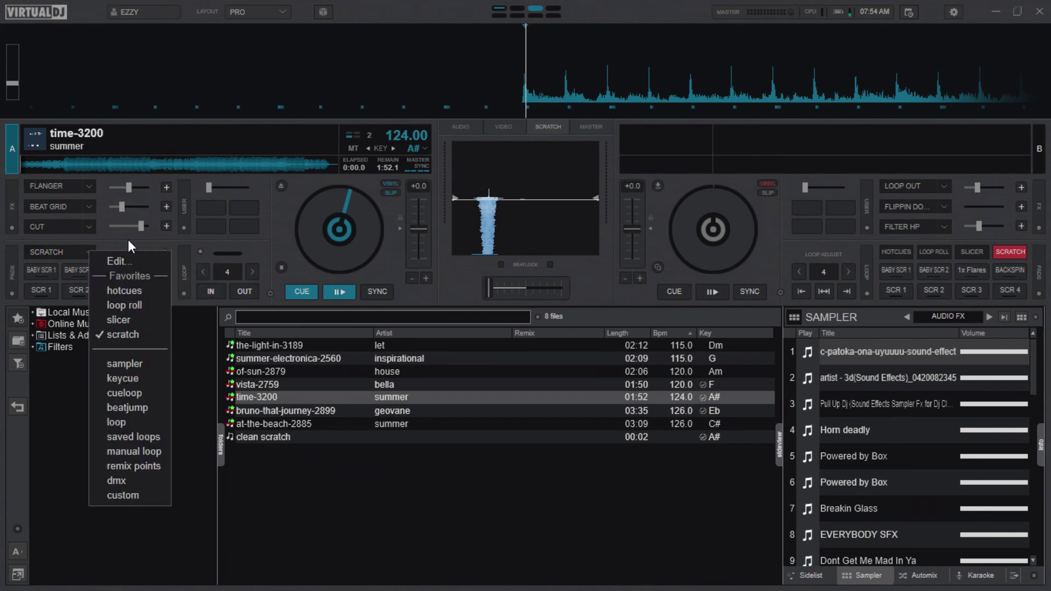
{"action": "left_click", "coordinate": [132, 239]}
{"action": "left_click", "coordinate": [88, 251]}
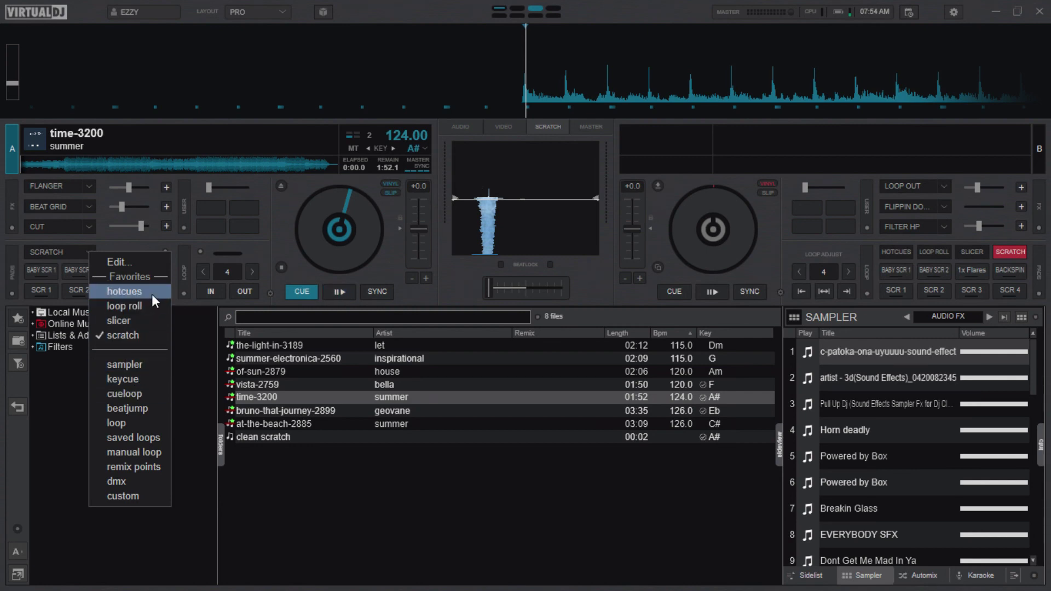
{"action": "left_click", "coordinate": [139, 335]}
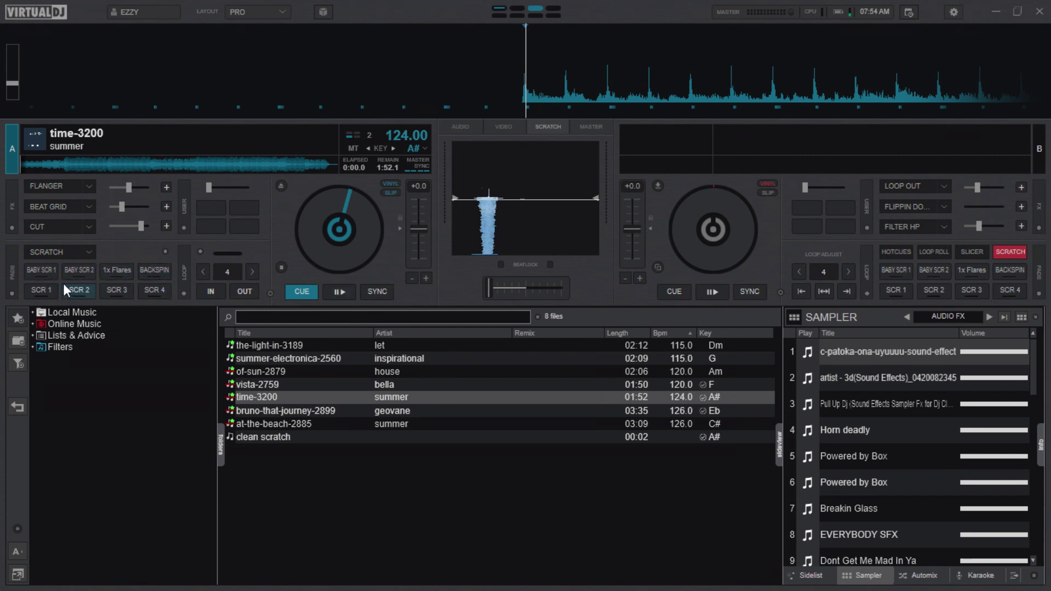
{"action": "right_click", "coordinate": [152, 274]}
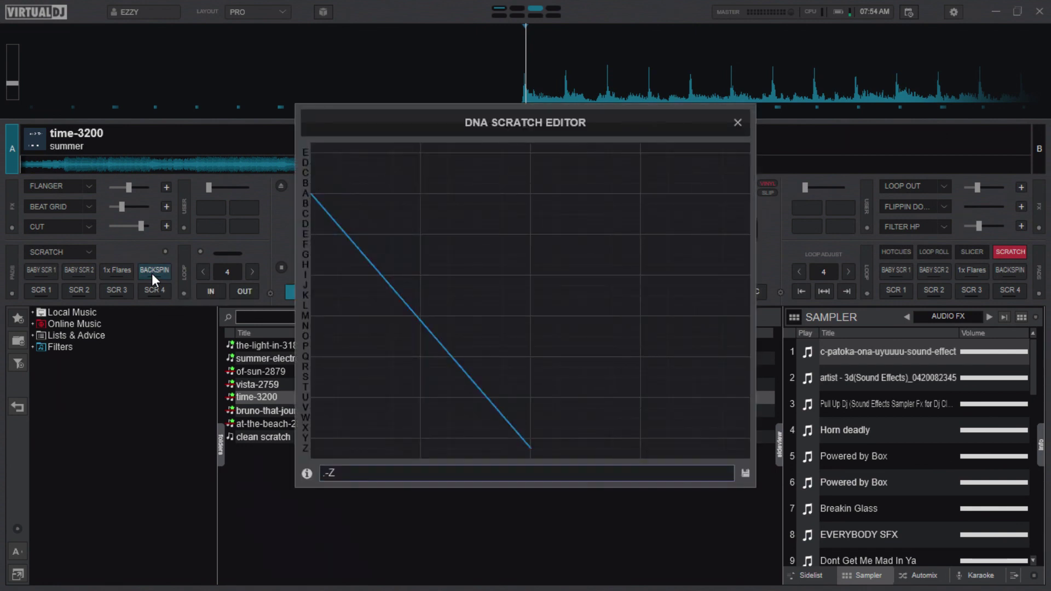
{"action": "left_click", "coordinate": [734, 130]}
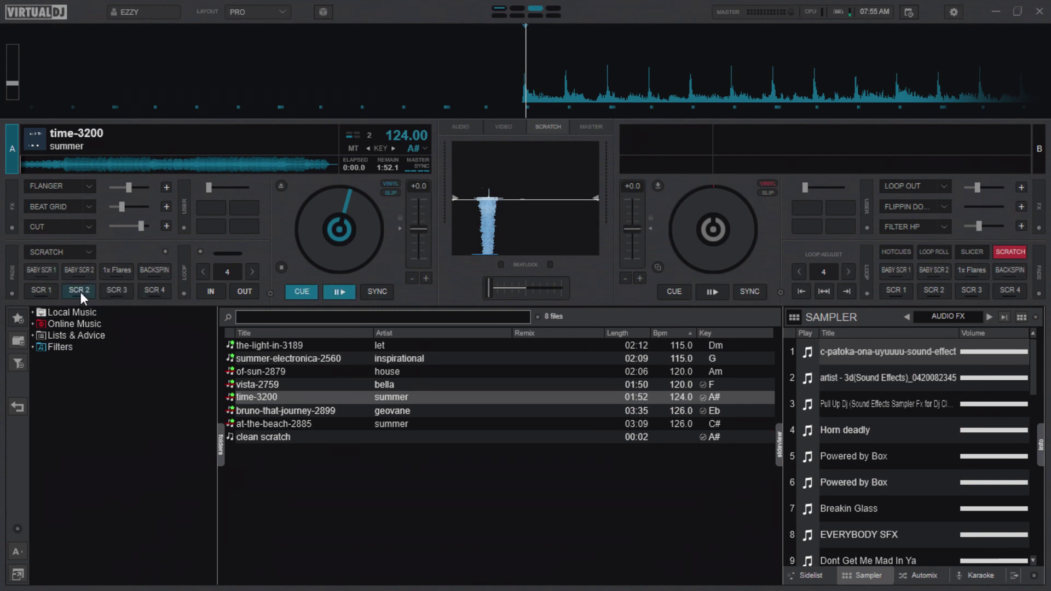
Try deck A's scratch pads in turn, from BABY SCR 1, BABY SCR 2, 1x Flares and BACKSPIN to SCR 1 through SCR 4, and pause playback.
{"action": "left_click", "coordinate": [45, 275]}
{"action": "left_click", "coordinate": [70, 275]}
{"action": "left_click", "coordinate": [120, 275]}
{"action": "left_click", "coordinate": [153, 272]}
{"action": "left_click", "coordinate": [51, 288]}
{"action": "left_click", "coordinate": [80, 292]}
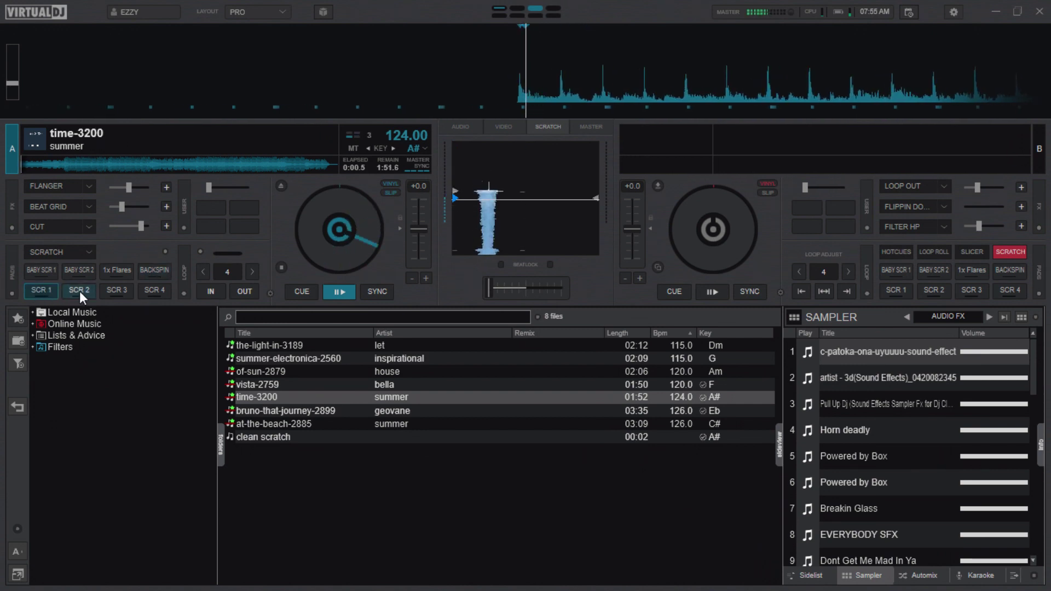
{"action": "left_click", "coordinate": [115, 291]}
{"action": "left_click", "coordinate": [154, 293]}
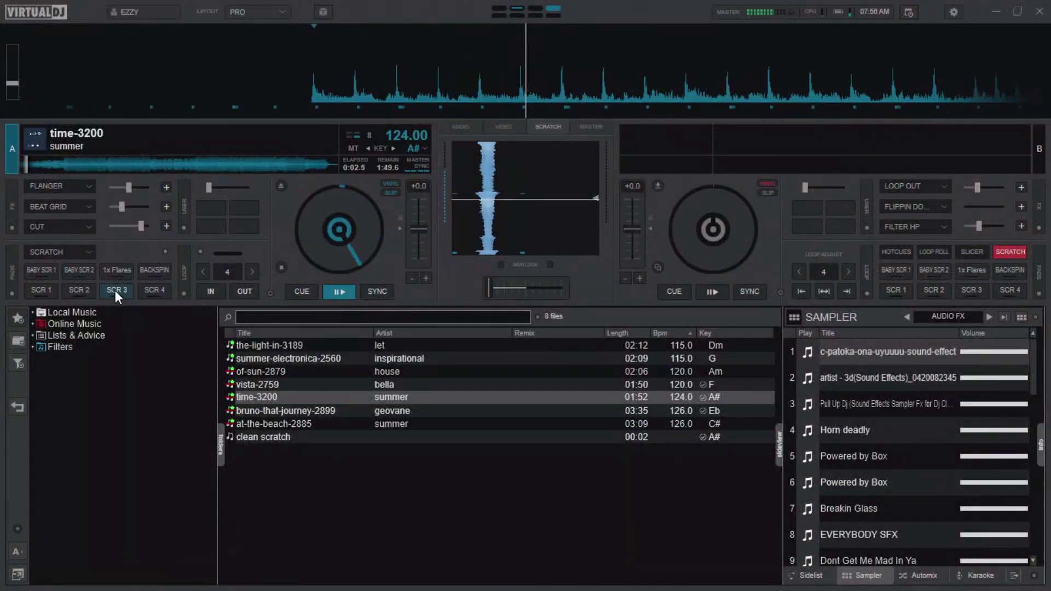
{"action": "key", "text": "space"}
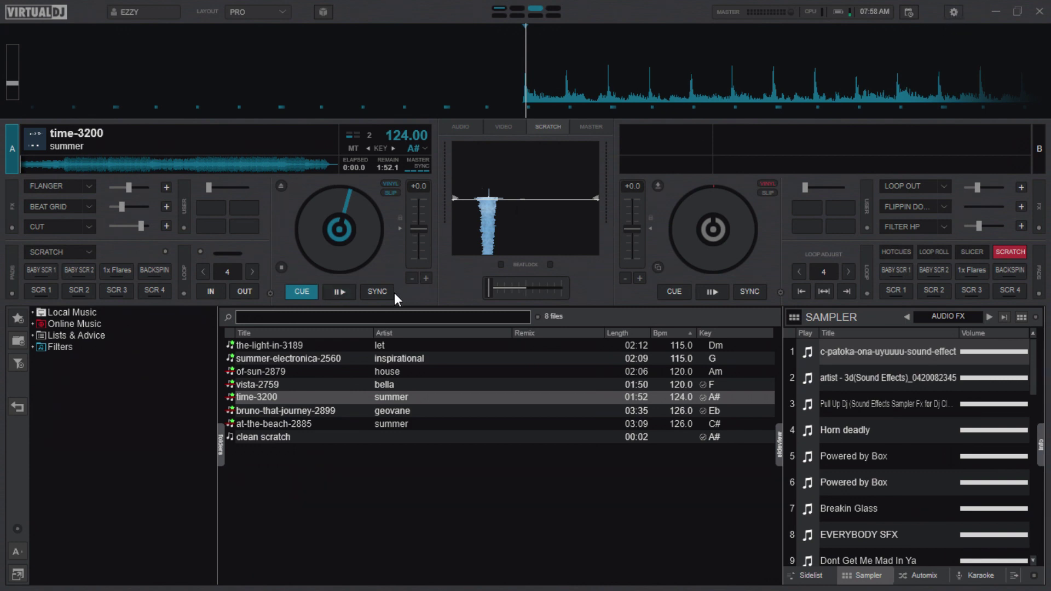
Map the D key to the action "scratch -120ms" in the keyboard's custom mapping.
{"action": "left_click", "coordinate": [953, 11]}
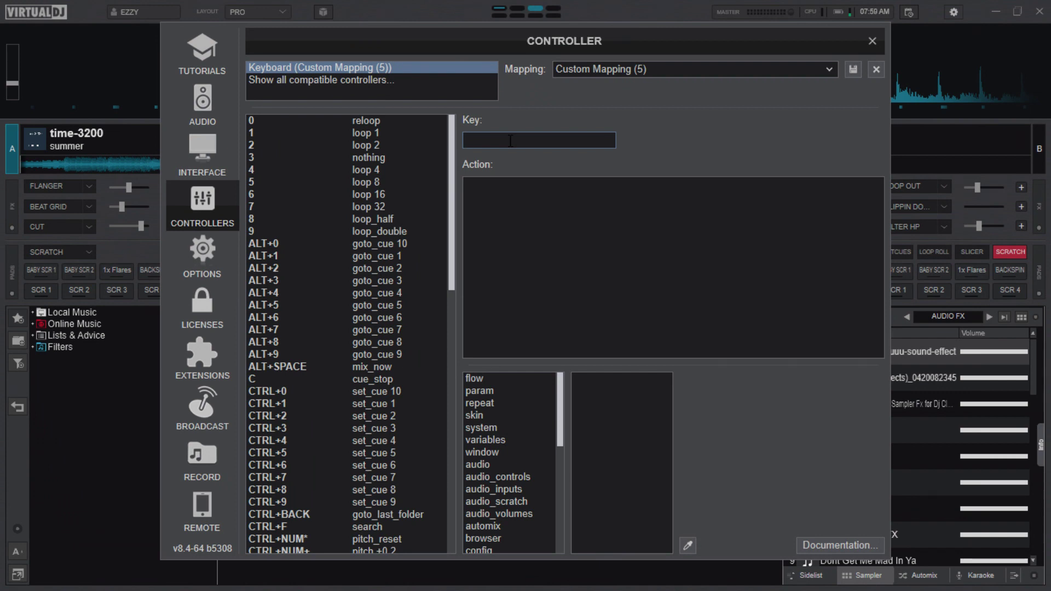
{"action": "left_click", "coordinate": [510, 140]}
{"action": "key", "text": "d"}
{"action": "left_click", "coordinate": [505, 195]}
{"action": "type", "text": "scrat"}
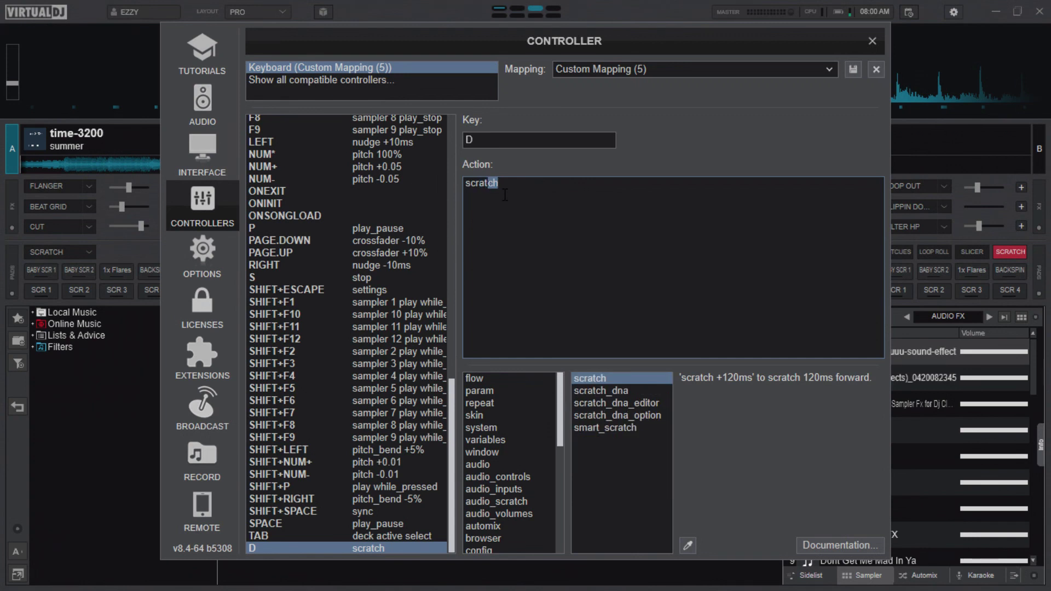
{"action": "type", "text": "ch -"}
{"action": "type", "text": "120ms"}
Map the G key to the action "scratch +120ms" and review the keyboard mapping list.
{"action": "key", "text": "g"}
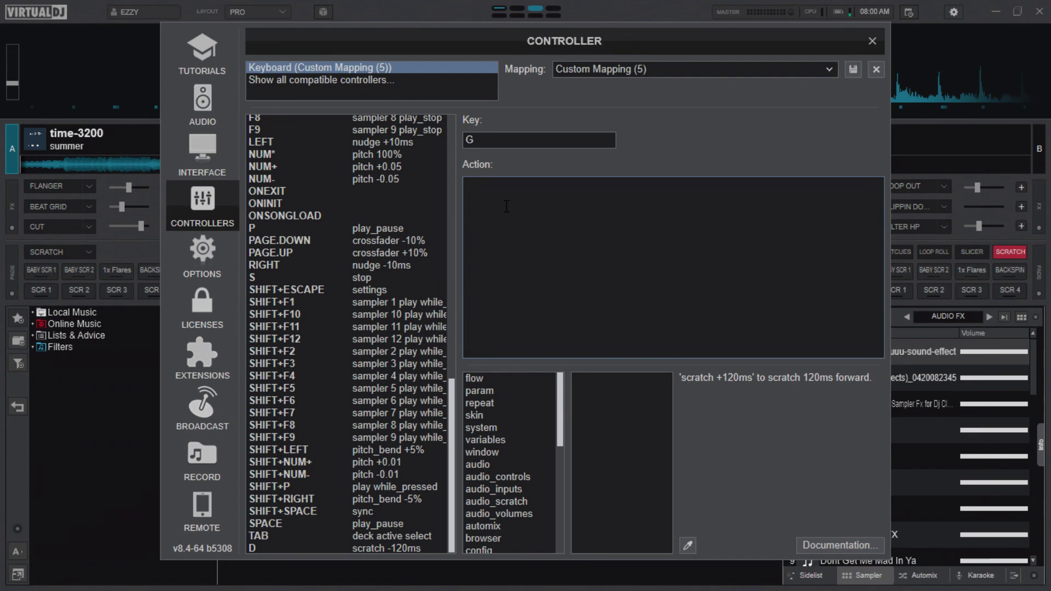
{"action": "type", "text": "scratc"}
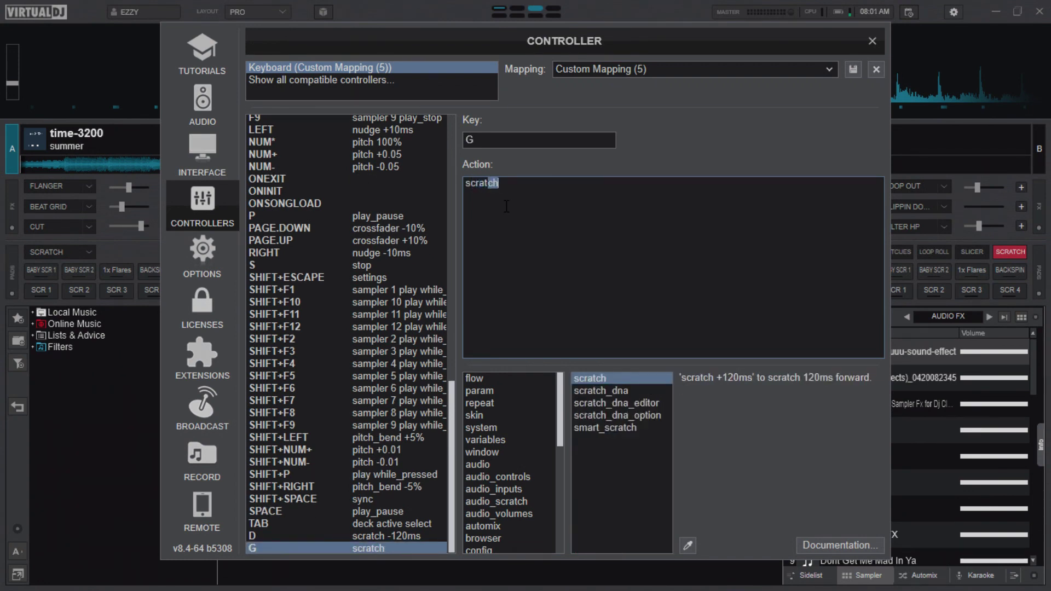
{"action": "type", "text": "h"}
{"action": "type", "text": "+120ms"}
{"action": "left_click_drag", "start_coordinate": [452, 422], "coordinate": [451, 455]}
{"action": "left_click_drag", "start_coordinate": [455, 484], "coordinate": [453, 434]}
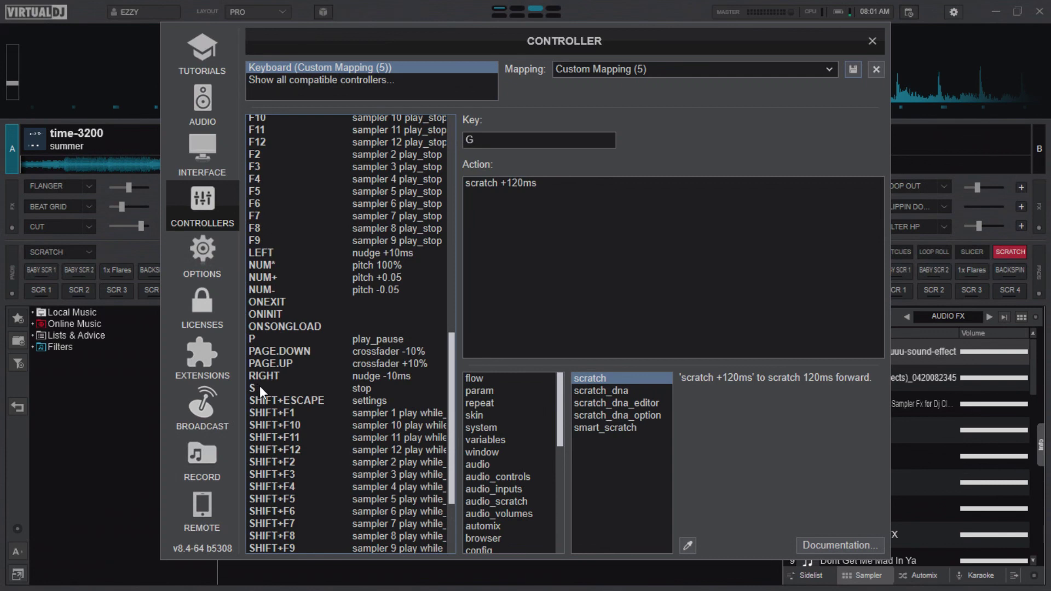
{"action": "left_click_drag", "start_coordinate": [451, 360], "coordinate": [451, 354]}
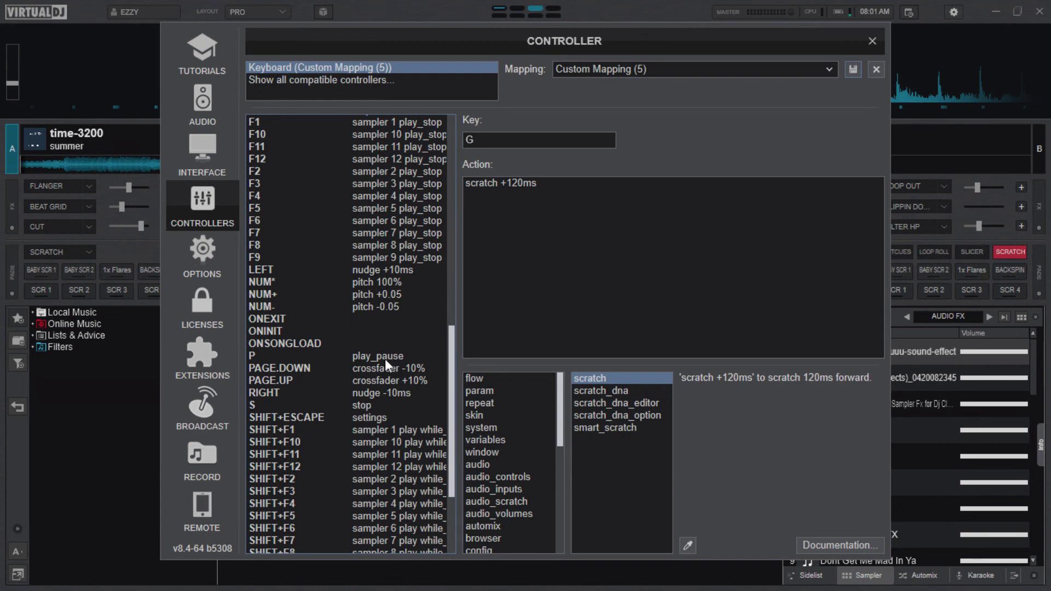
{"action": "left_click_drag", "start_coordinate": [448, 363], "coordinate": [453, 317]}
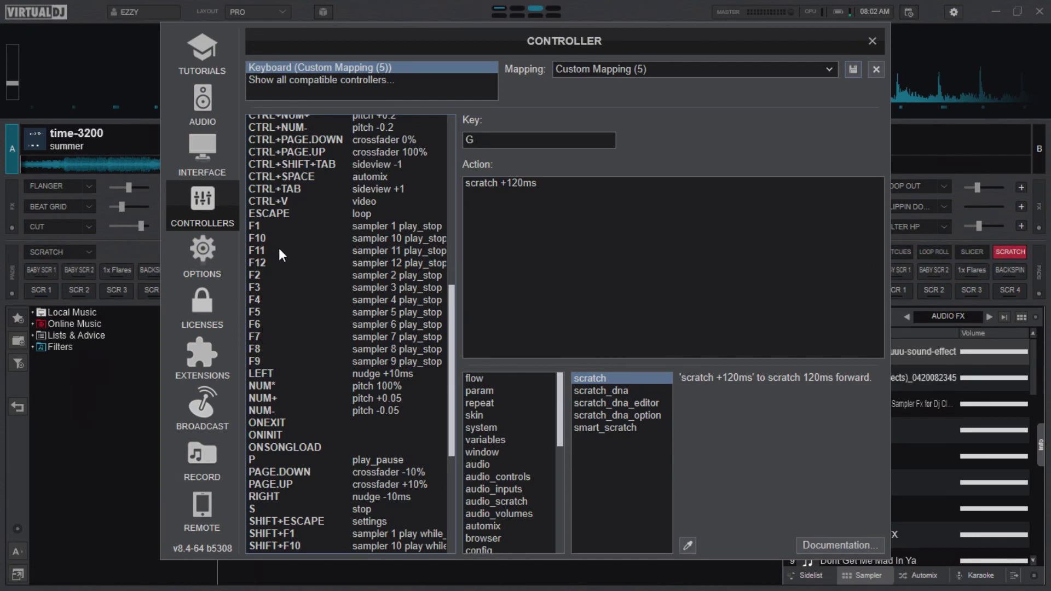
{"action": "left_click_drag", "start_coordinate": [451, 298], "coordinate": [451, 411]}
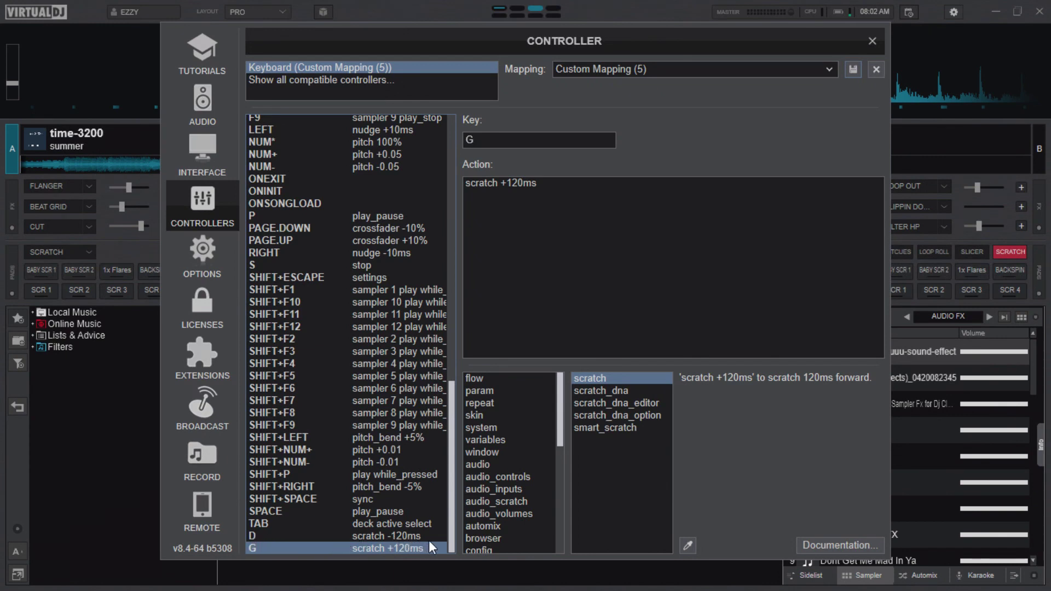
Close the controller settings and move deck A's track forward along the waveform to about 3 seconds.
{"action": "left_click", "coordinate": [871, 41]}
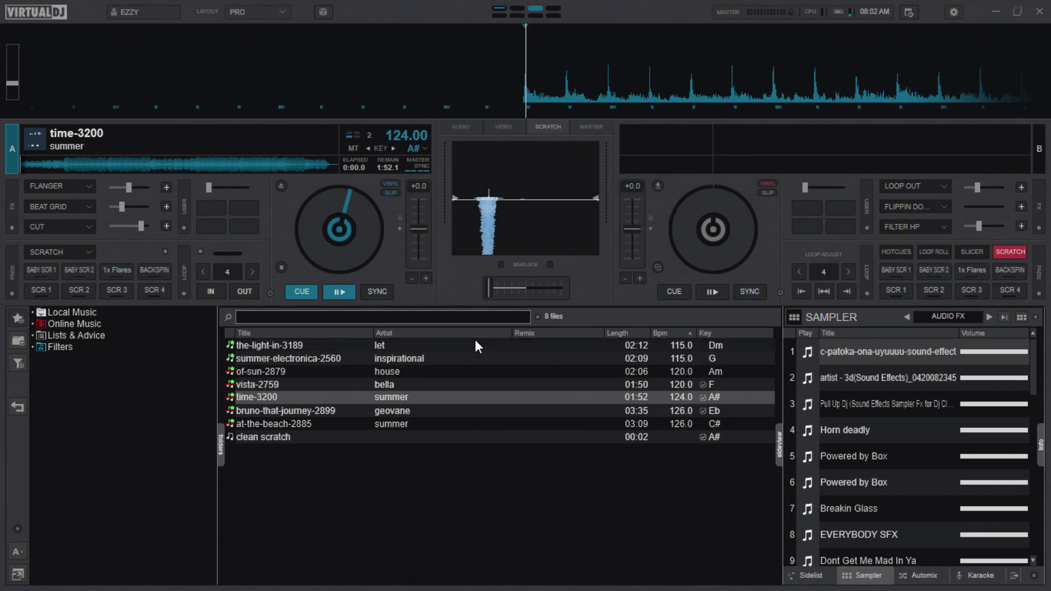
{"action": "left_click_drag", "start_coordinate": [624, 103], "coordinate": [371, 94]}
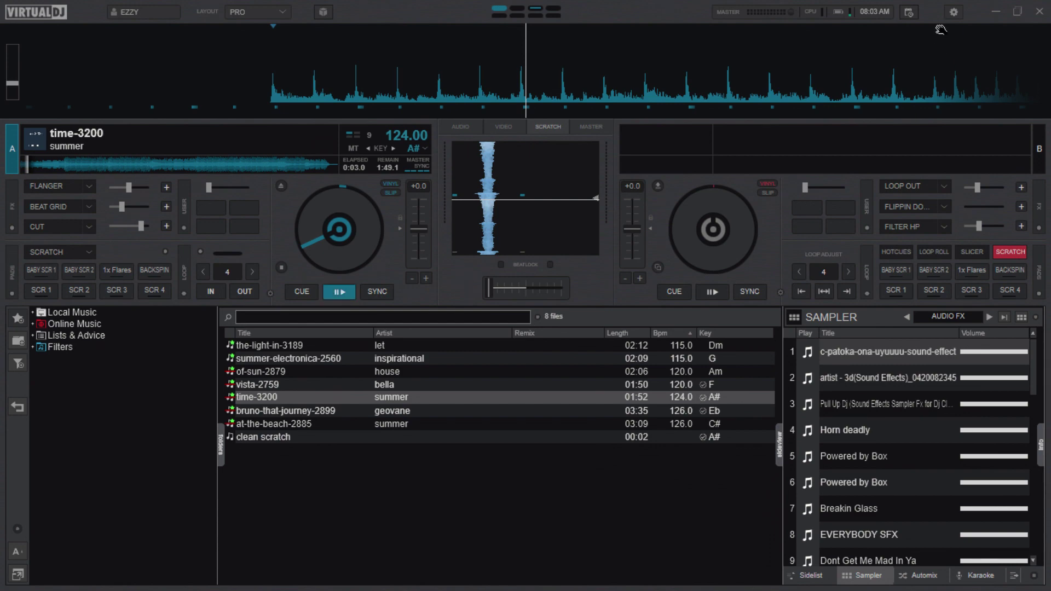
Change the D key's action in the custom keyboard mapping to "scratch -200ms".
{"action": "left_click", "coordinate": [954, 11]}
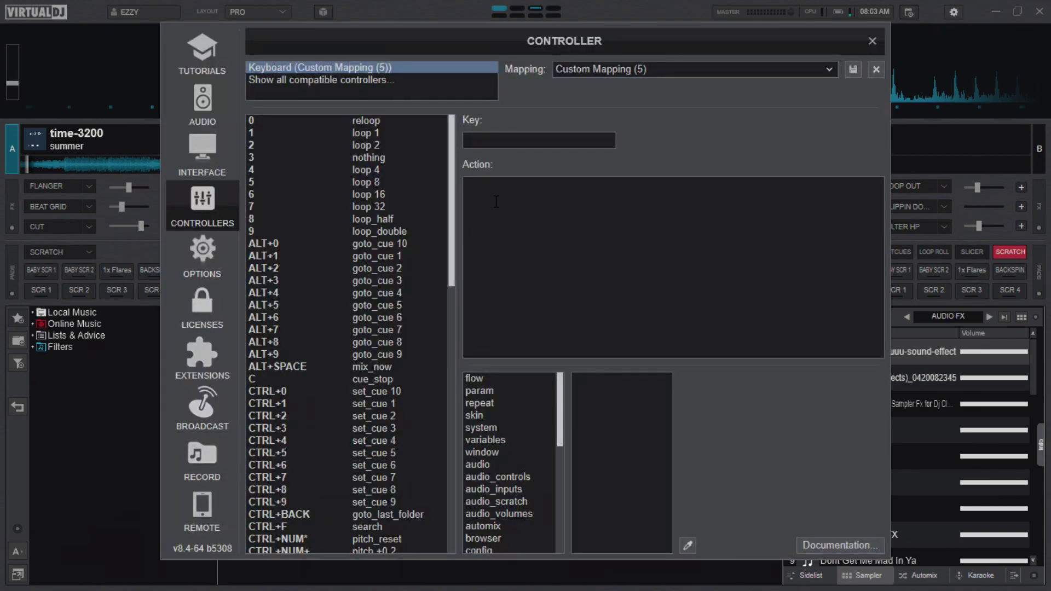
{"action": "left_click", "coordinate": [498, 139]}
{"action": "key", "text": "d"}
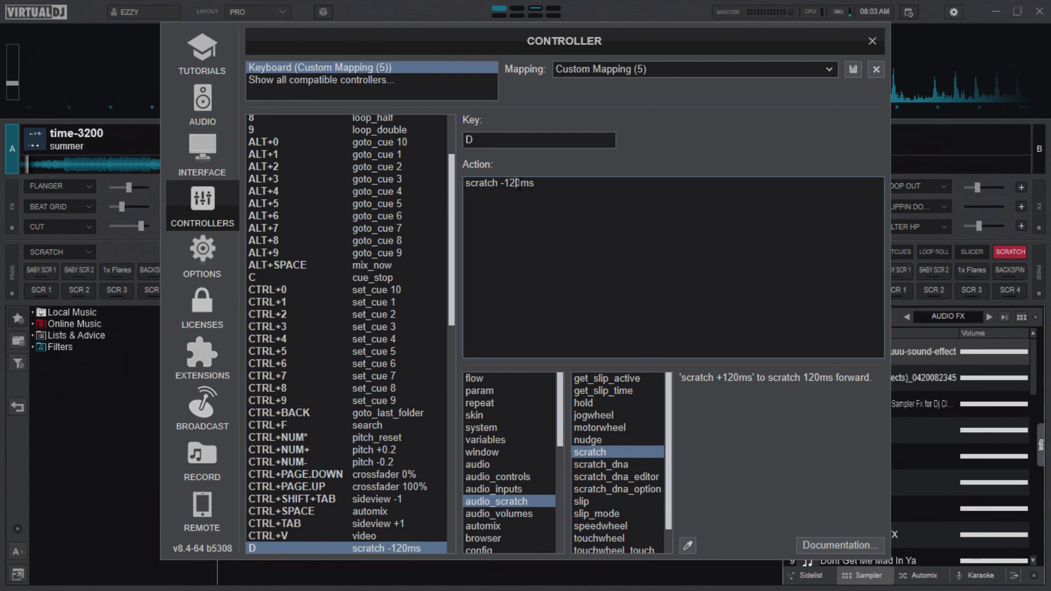
{"action": "key", "text": "BackSpace"}
{"action": "key", "text": "BackSpace"}
{"action": "key", "text": "BackSpace"}
{"action": "type", "text": "2000"}
{"action": "key", "text": "BackSpace"}
Change the G key's action to "scratch +200ms" and close the controller settings.
{"action": "left_click", "coordinate": [478, 141]}
{"action": "key", "text": "g"}
{"action": "left_click", "coordinate": [518, 183]}
{"action": "key", "text": "BackSpace"}
{"action": "key", "text": "BackSpace"}
{"action": "type", "text": "20"}
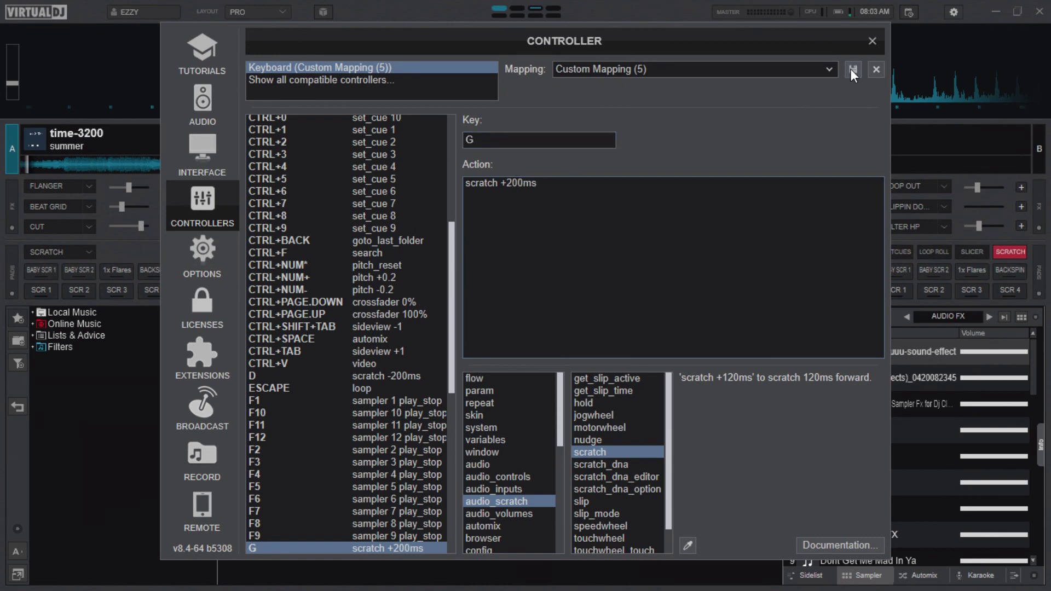
{"action": "left_click", "coordinate": [871, 41]}
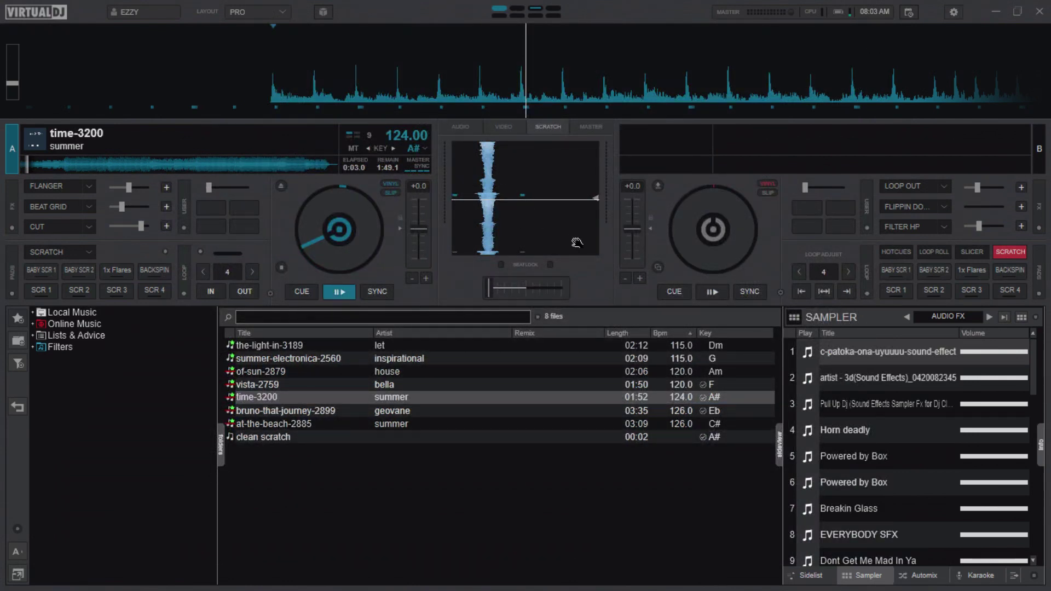
Scratch time-3200 back and forth on deck A with the remapped keyboard shortcuts and return the track to its cue point.
{"action": "key", "text": "g"}
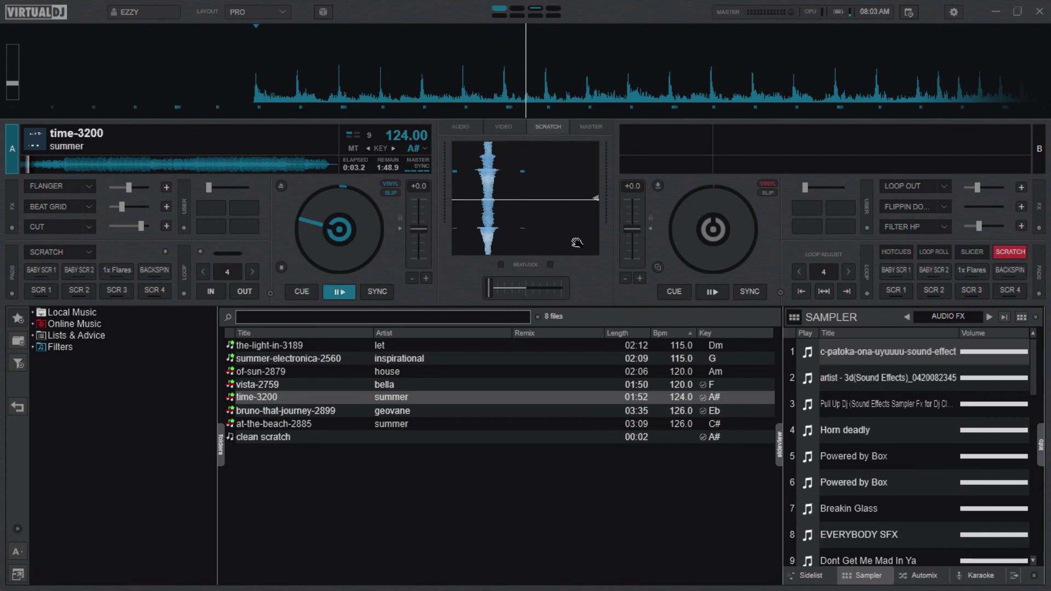
{"action": "key", "text": "f"}
{"action": "key", "text": "g"}
{"action": "key", "text": "f"}
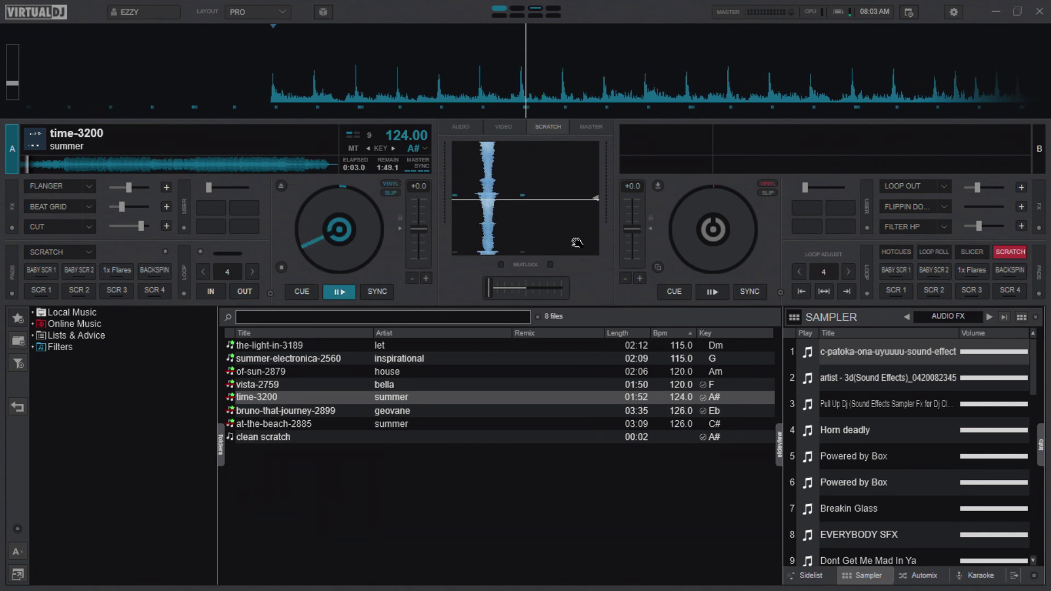
{"action": "scroll", "coordinate": [577, 242], "scroll_direction": "up", "scroll_amount": 3}
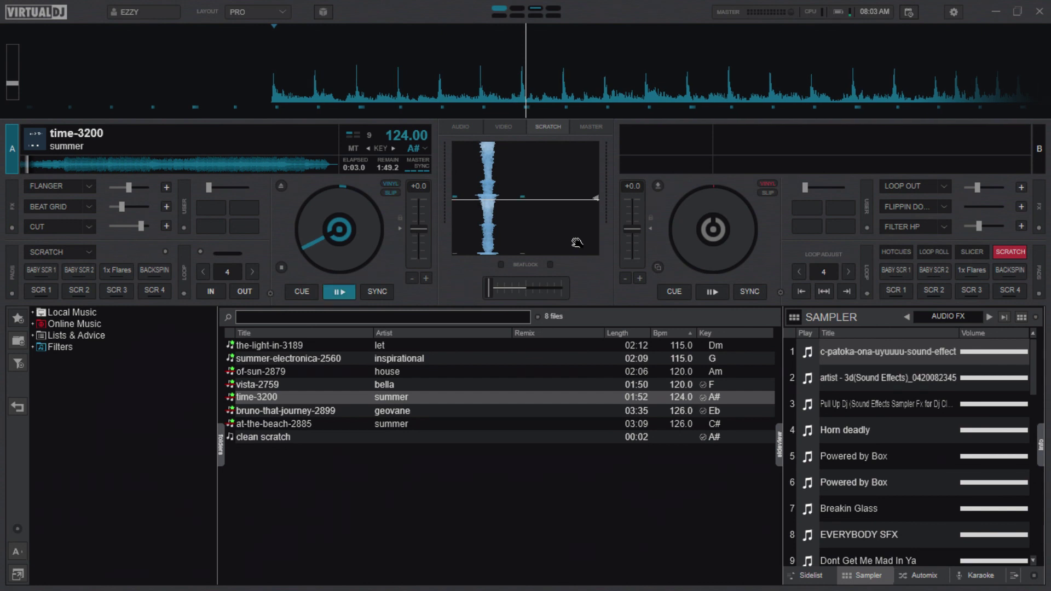
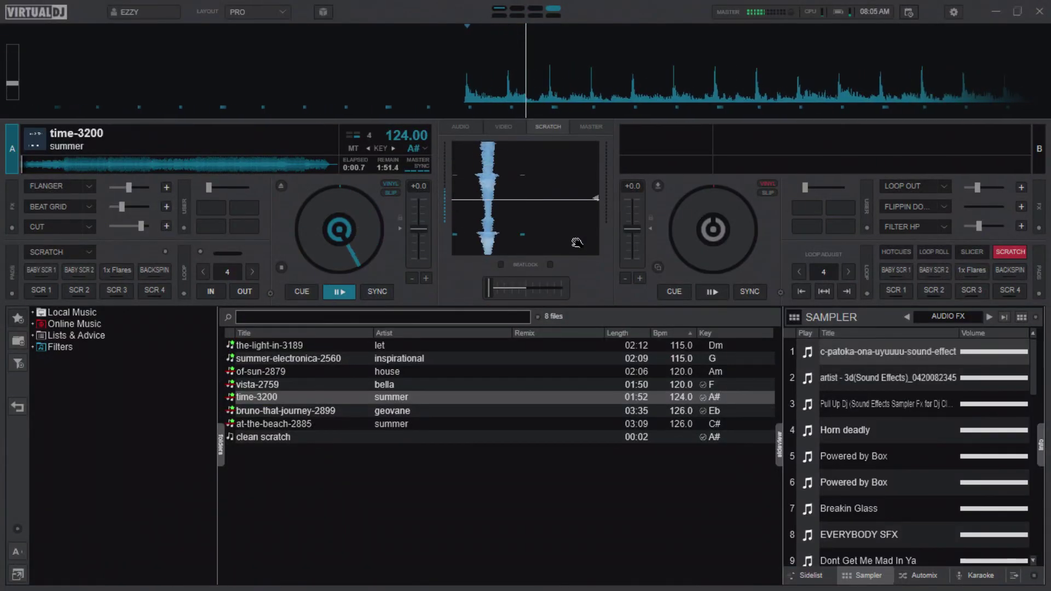
{"action": "key", "text": "c"}
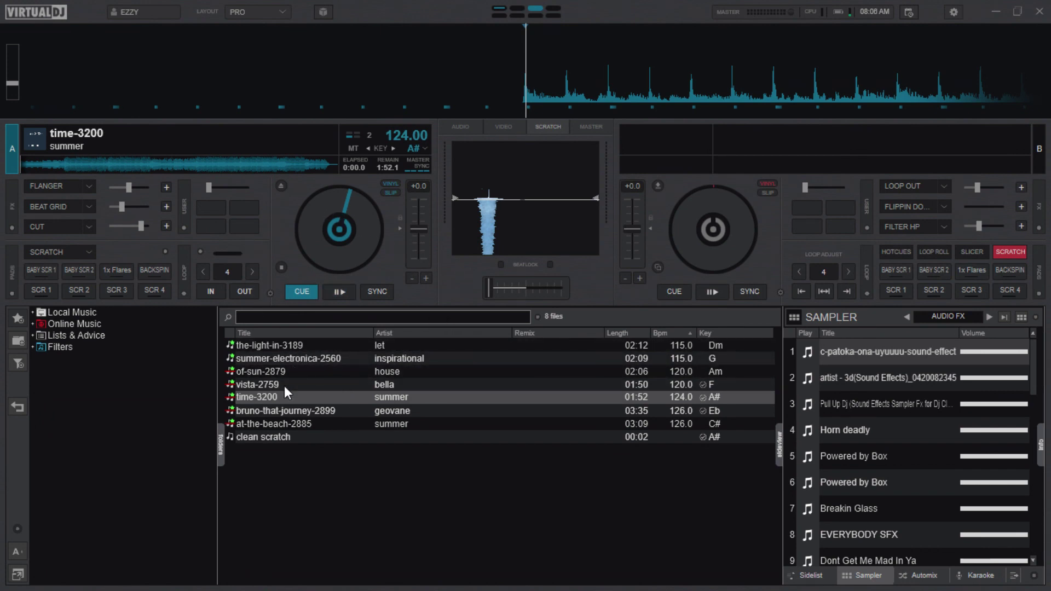
Load "clean scratch" onto deck B with the crossfader centred, and sync it to deck A.
{"action": "left_click_drag", "start_coordinate": [291, 439], "coordinate": [736, 254]}
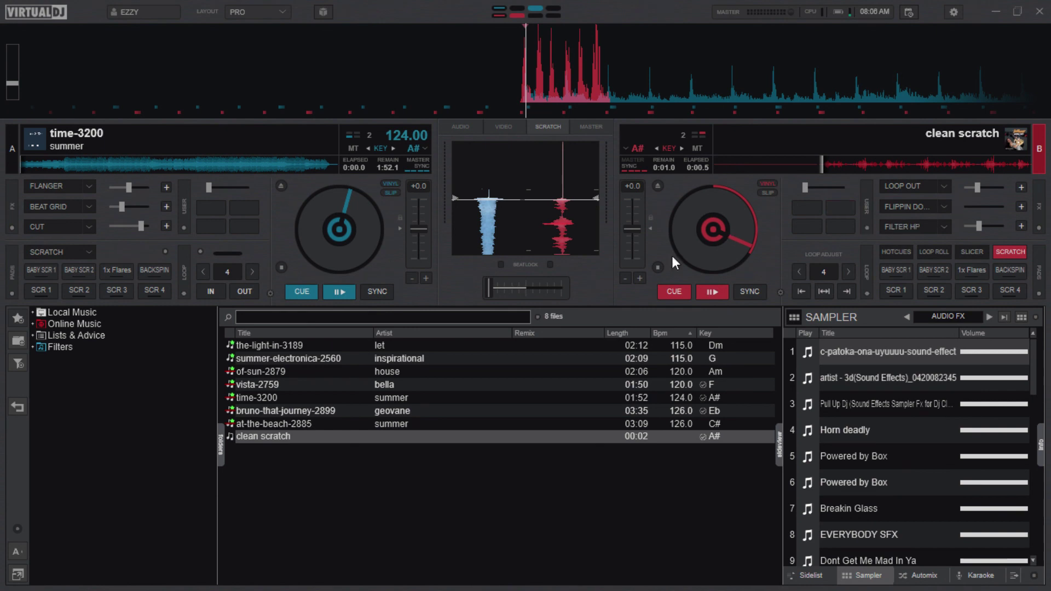
{"action": "left_click_drag", "start_coordinate": [490, 287], "coordinate": [523, 289]}
{"action": "left_click_drag", "start_coordinate": [742, 233], "coordinate": [743, 234]}
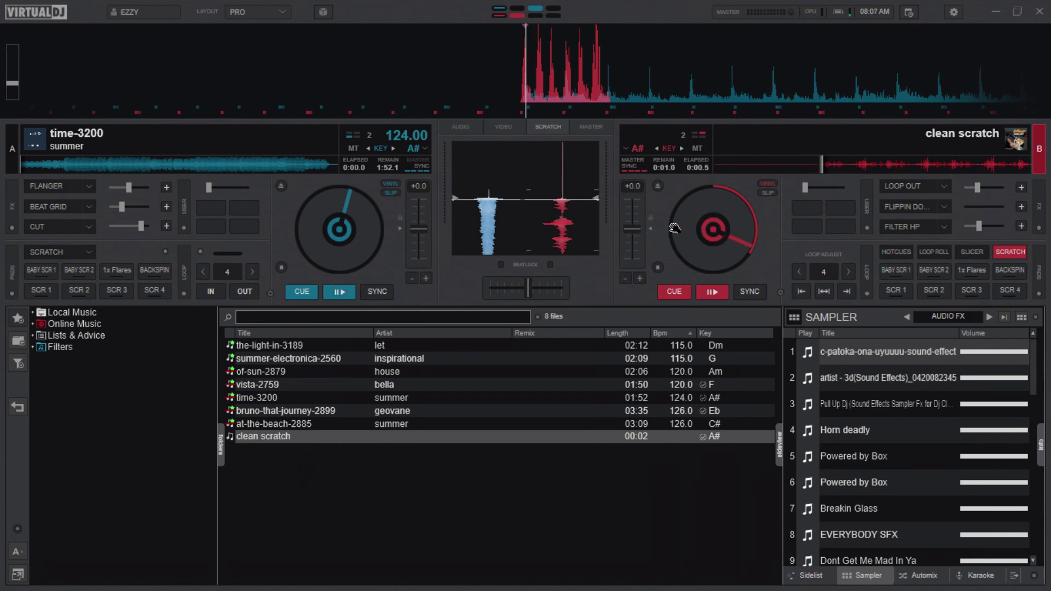
{"action": "left_click", "coordinate": [756, 291]}
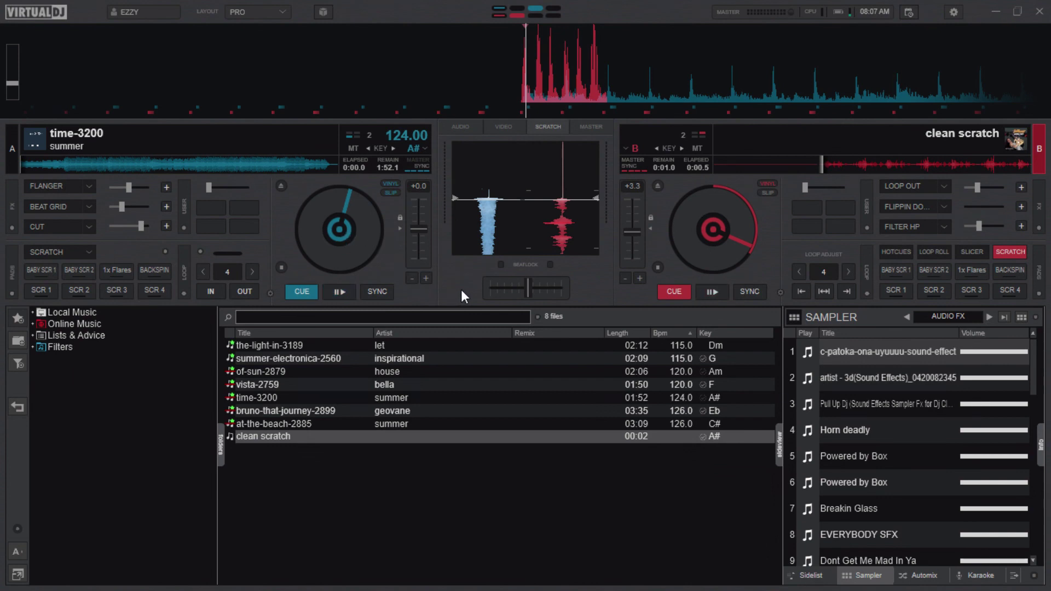
Play time-3200 on deck A with the crossfader slightly towards deck B, and recentre the crossfader.
{"action": "mouse_move", "coordinate": [530, 287]}
{"action": "left_mouse_down"}
{"action": "mouse_move", "coordinate": [547, 289]}
{"action": "mouse_move", "coordinate": [539, 287]}
{"action": "left_mouse_up"}
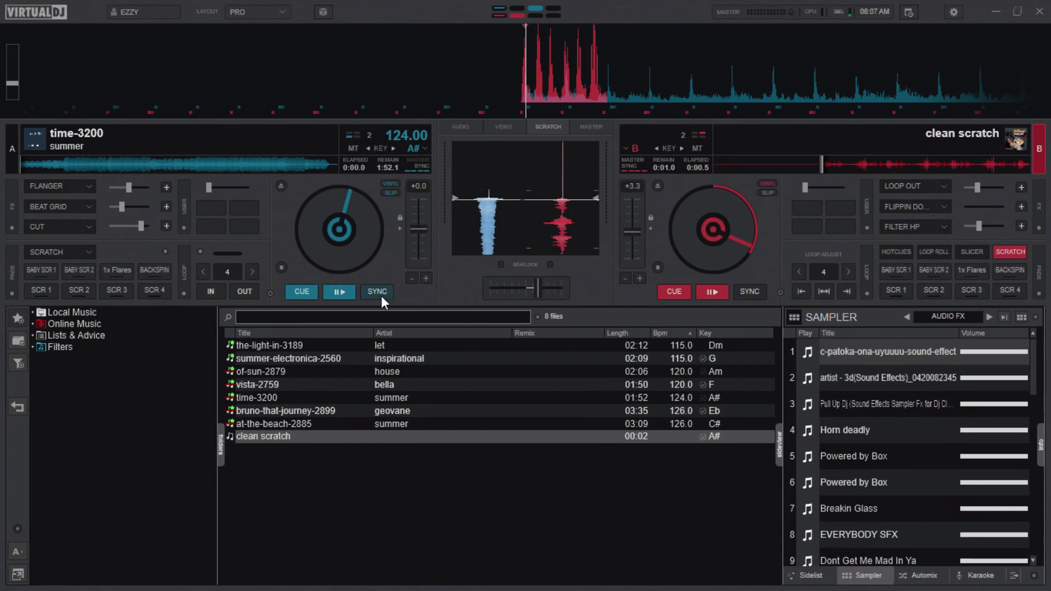
{"action": "left_click", "coordinate": [345, 291]}
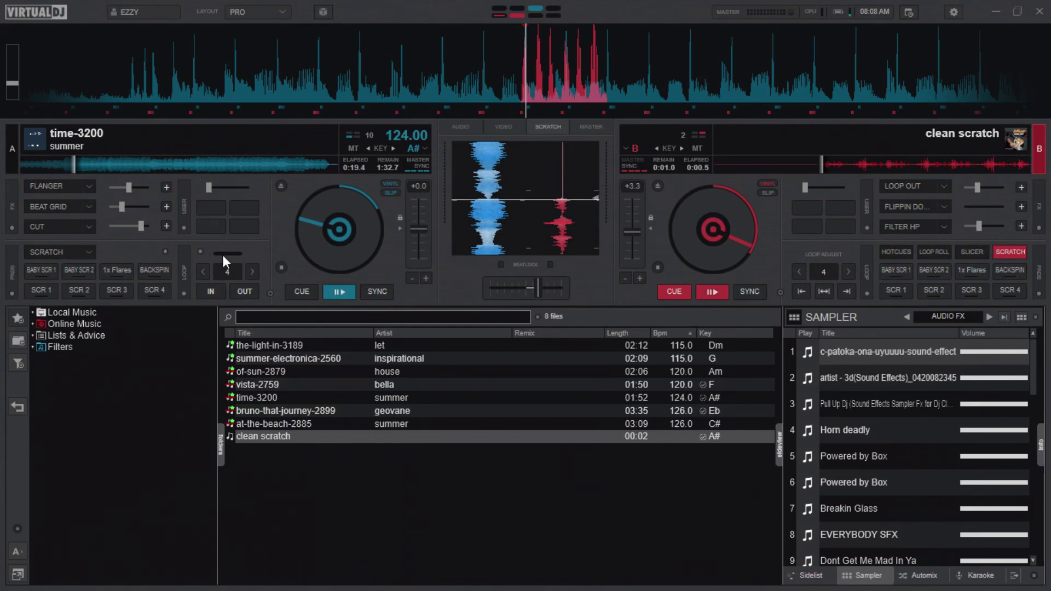
{"action": "left_click_drag", "start_coordinate": [541, 290], "coordinate": [526, 288]}
Make deck A the active deck and trigger playback of "clean scratch" on deck B alongside time-3200.
{"action": "left_click", "coordinate": [11, 154]}
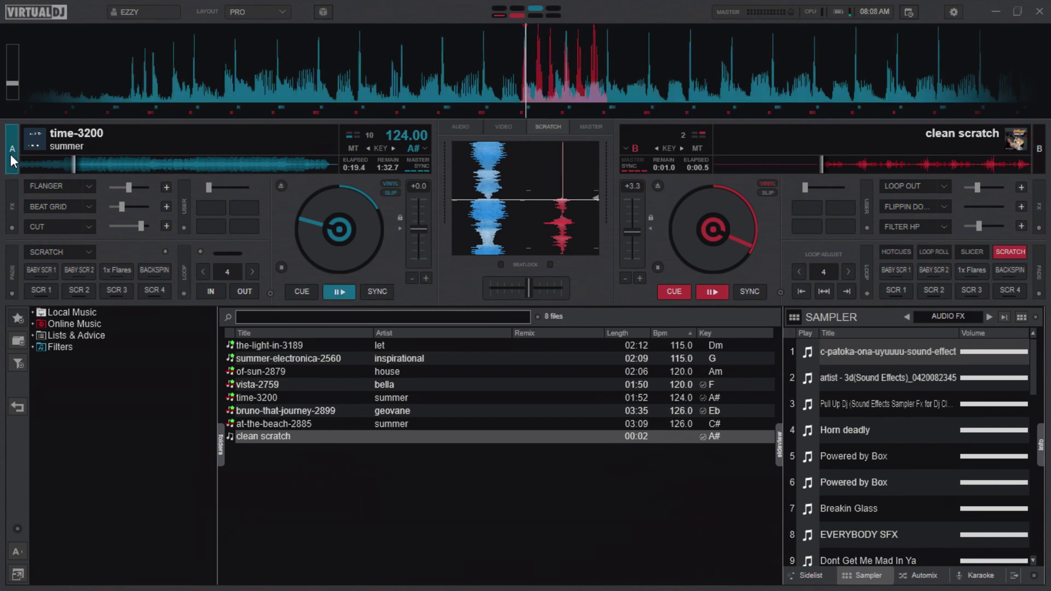
{"action": "left_click", "coordinate": [712, 292]}
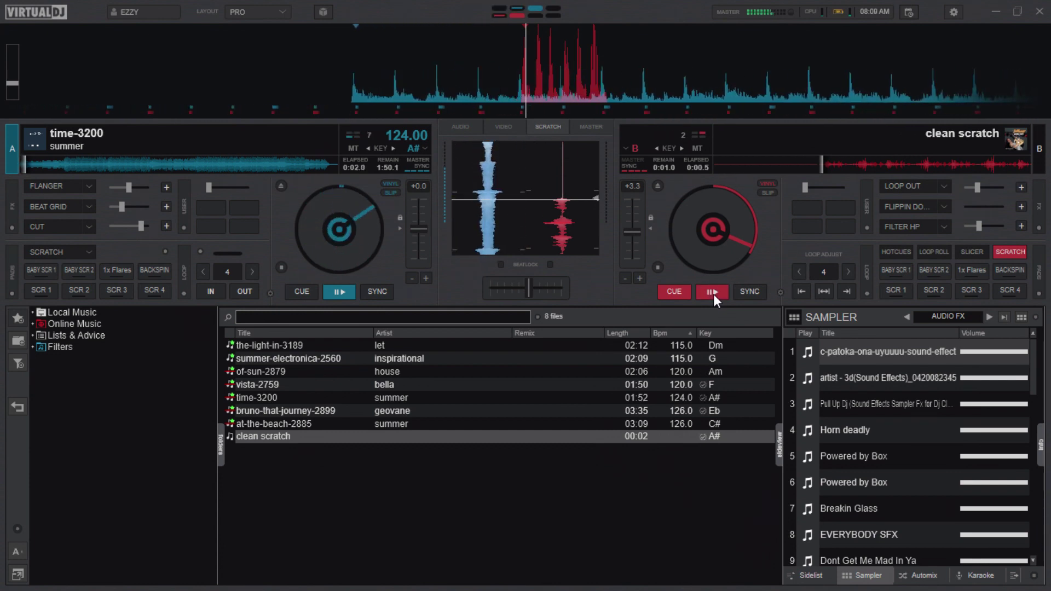
{"action": "key", "text": "space"}
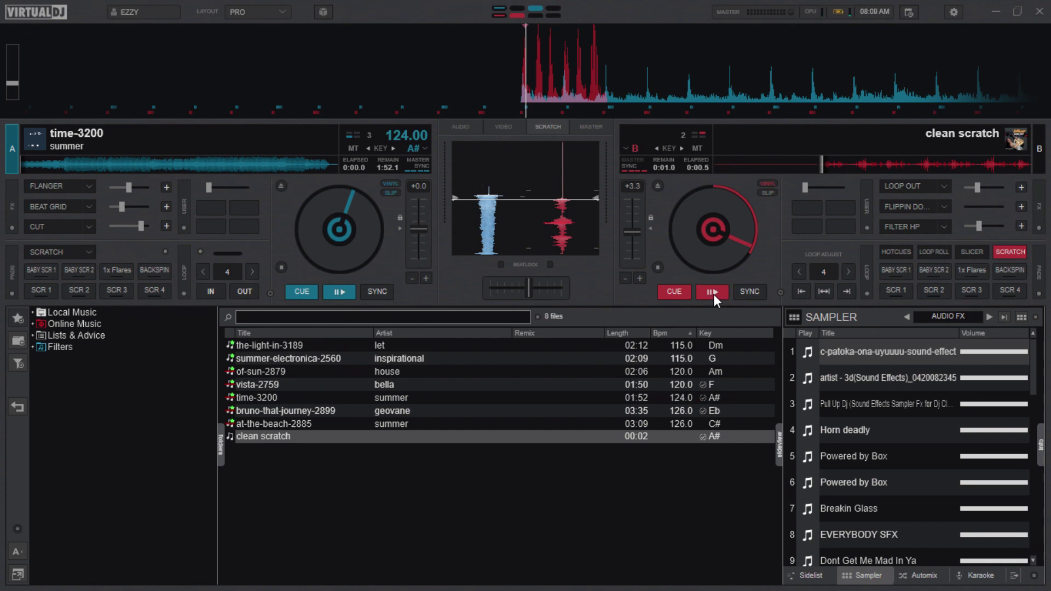